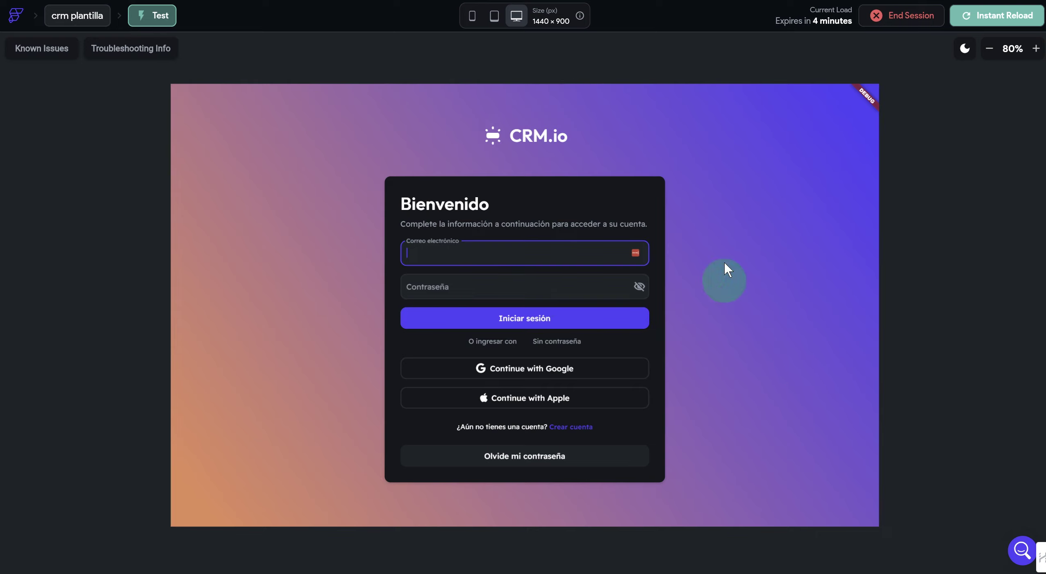
- Set the CRM.io test preview to phone size and sign in with the saved account
{"action": "left_click", "coordinate": [475, 20]}
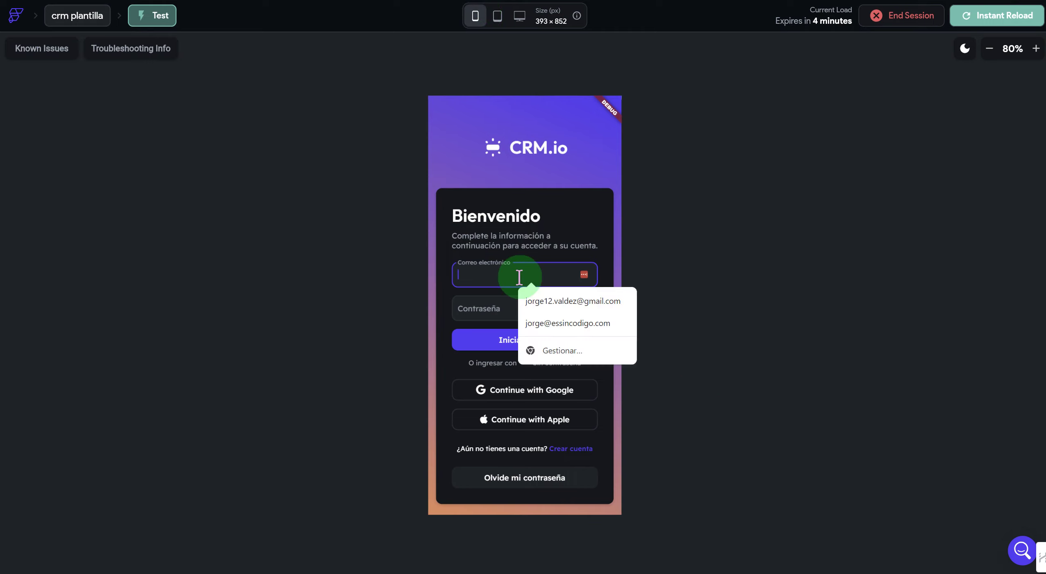
{"action": "left_click", "coordinate": [568, 322]}
{"action": "left_click", "coordinate": [531, 336]}
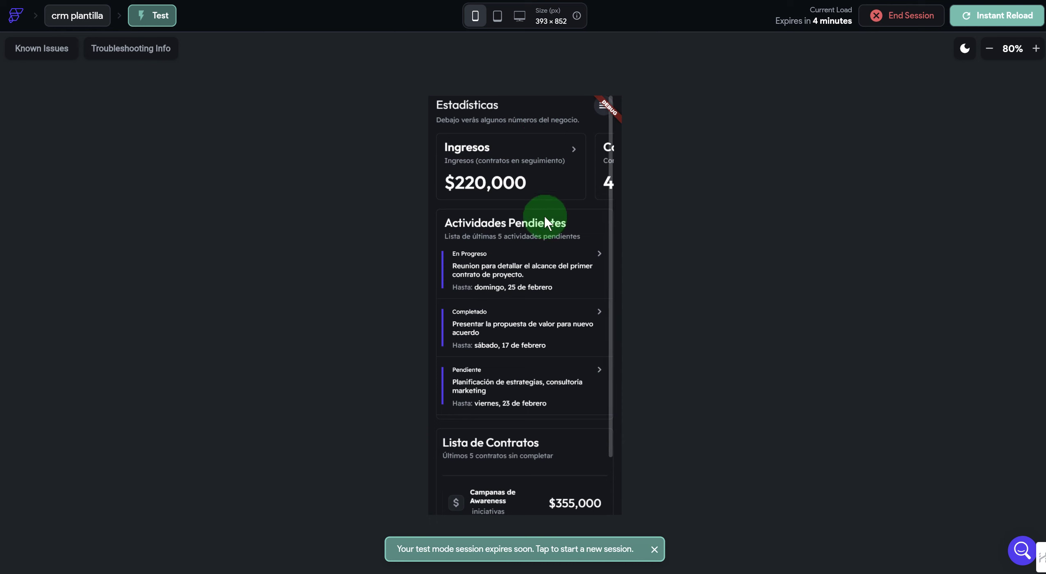
- Look over the home statistics page, the Clientes & Contactos page and its Contactos list in the phone preview
{"action": "scroll", "coordinate": [495, 227], "scroll_direction": "down", "scroll_amount": 2}
{"action": "scroll", "coordinate": [496, 225], "scroll_direction": "up", "scroll_amount": 2}
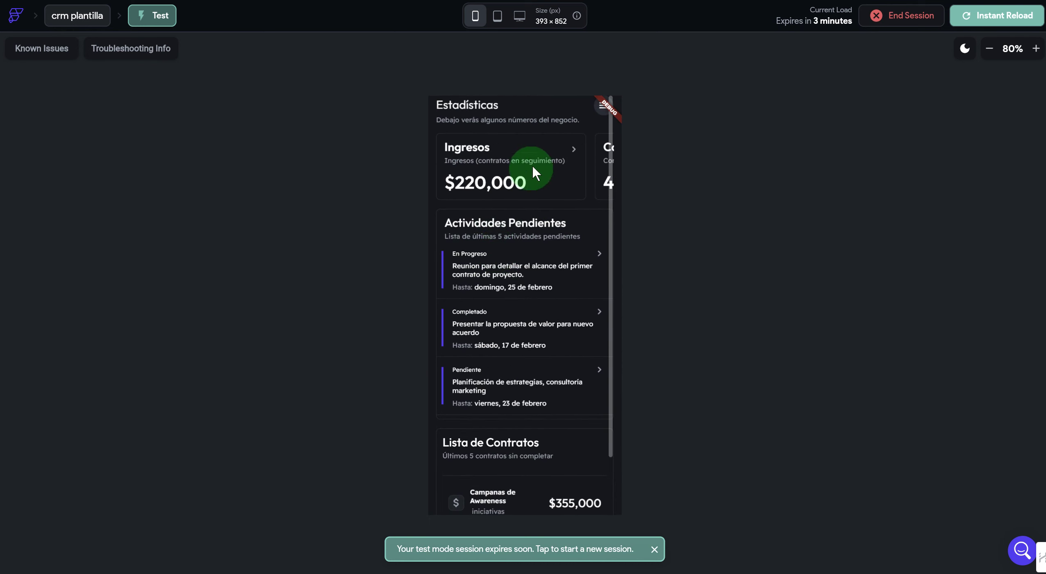
{"action": "left_click", "coordinate": [603, 109]}
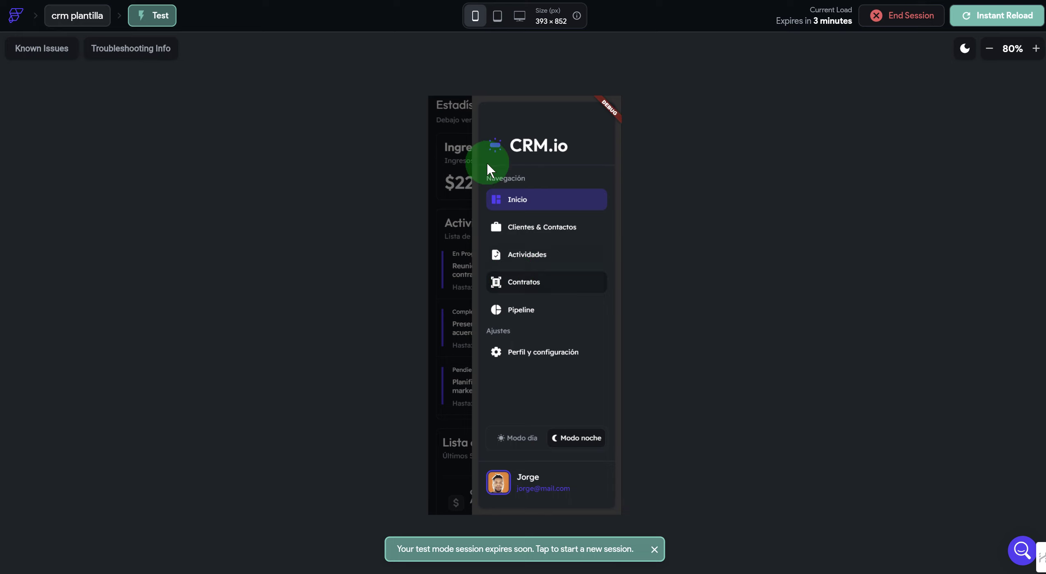
{"action": "left_click", "coordinate": [533, 229]}
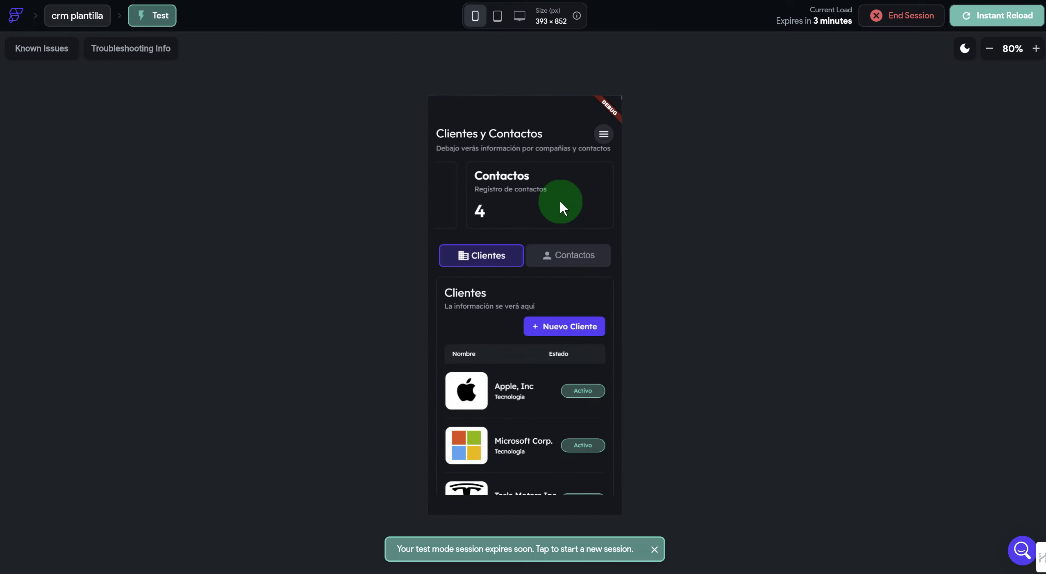
{"action": "scroll", "coordinate": [521, 371], "scroll_direction": "down", "scroll_amount": 2}
{"action": "scroll", "coordinate": [522, 376], "scroll_direction": "up", "scroll_amount": 2}
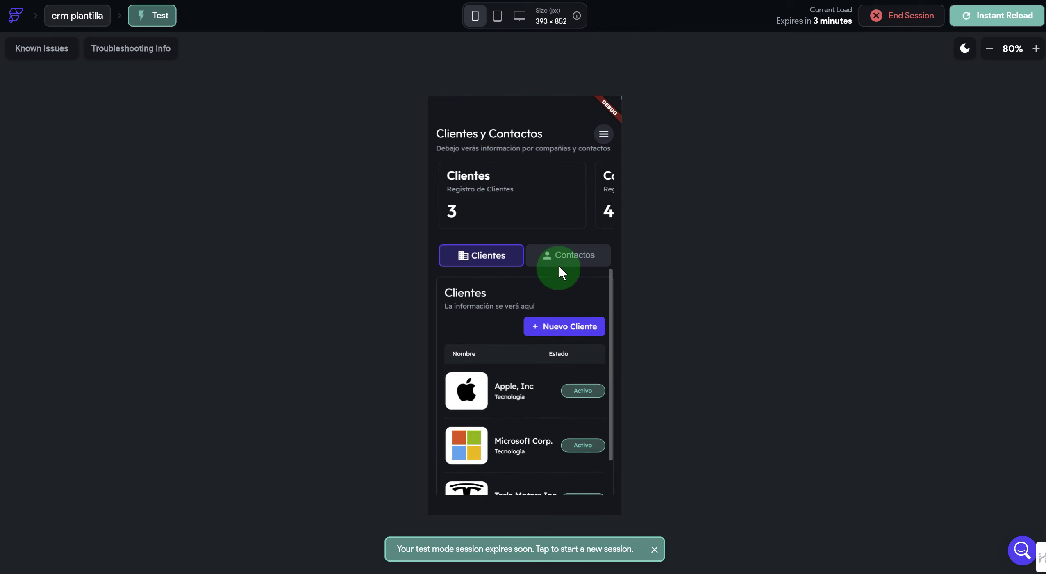
{"action": "left_click", "coordinate": [563, 261]}
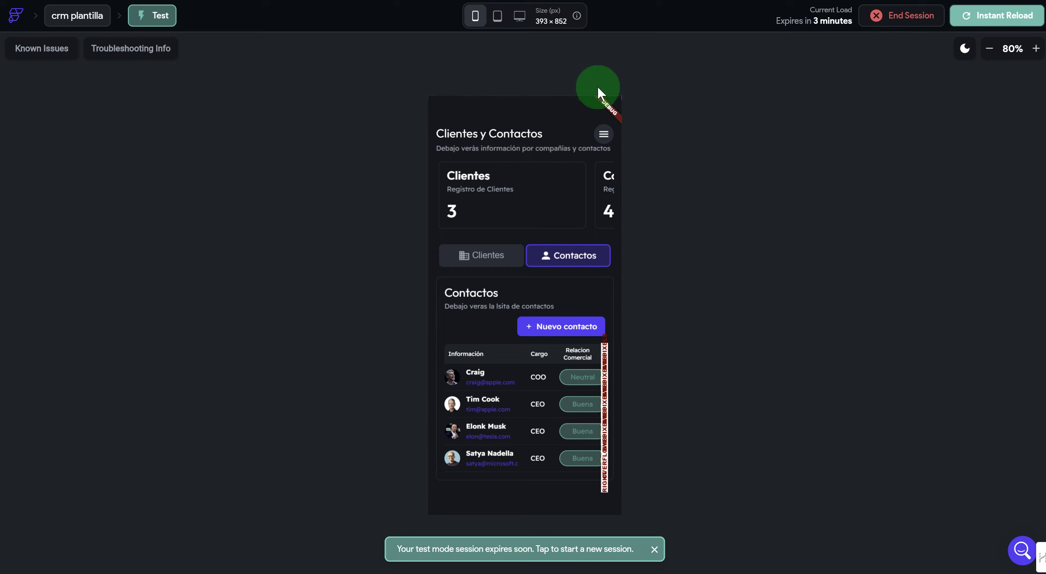
- Open the Actividades page and go through its Pendiente, En Progreso and Completado filters
{"action": "left_click", "coordinate": [604, 134]}
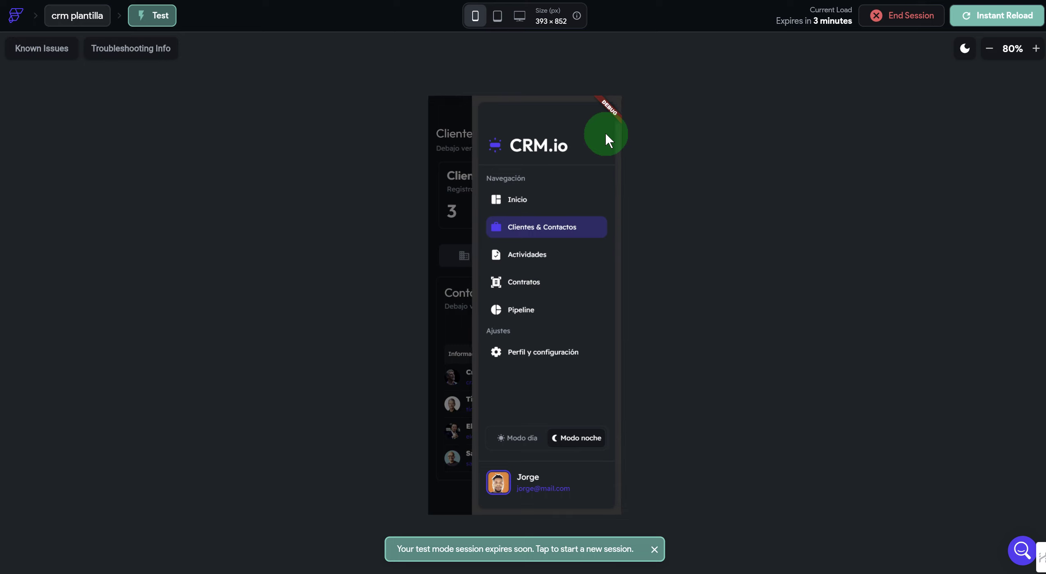
{"action": "left_click", "coordinate": [533, 254]}
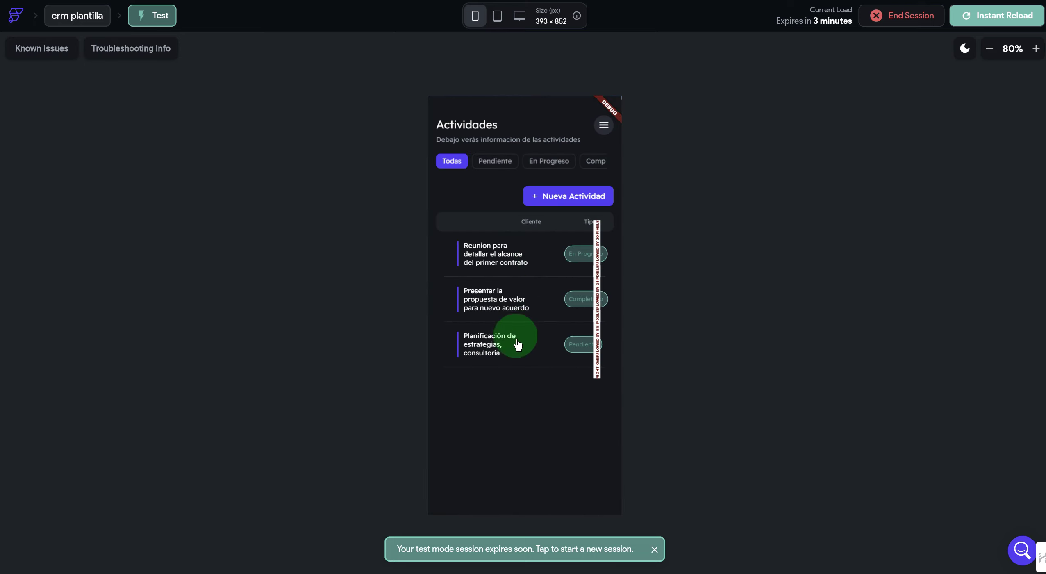
{"action": "left_click", "coordinate": [495, 161]}
{"action": "left_click", "coordinate": [540, 161]}
{"action": "left_click", "coordinate": [589, 163]}
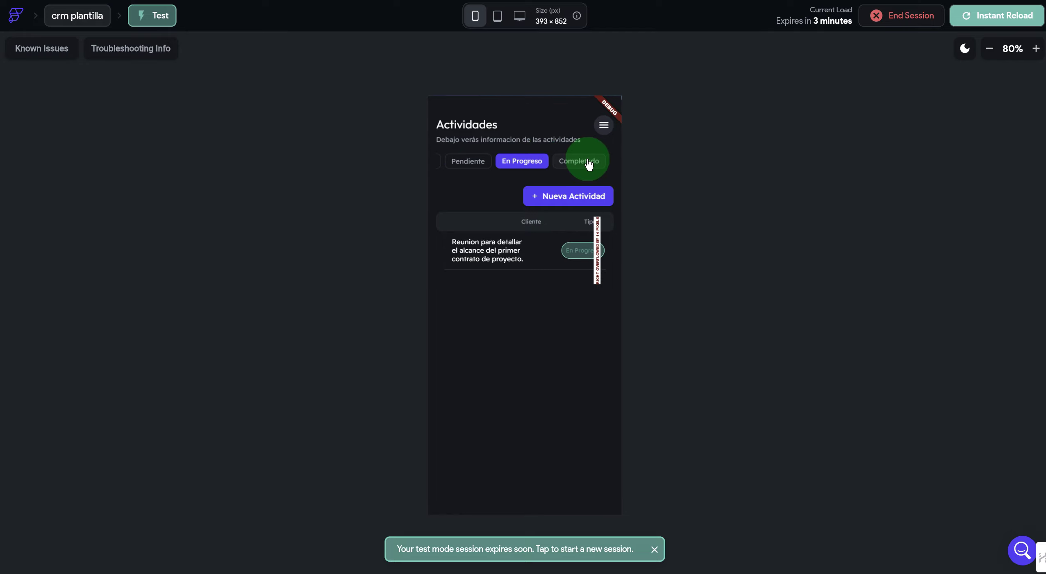
- Open the Contratos page and view the Nuevo Contrato form, closing it without saving
{"action": "left_click", "coordinate": [604, 125]}
{"action": "left_click", "coordinate": [542, 281]}
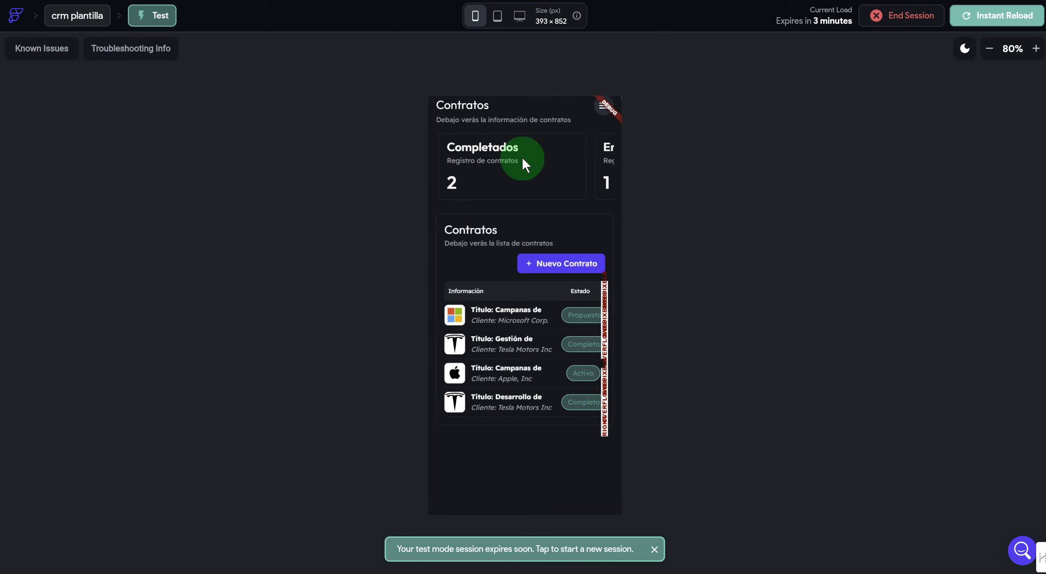
{"action": "left_click", "coordinate": [541, 267]}
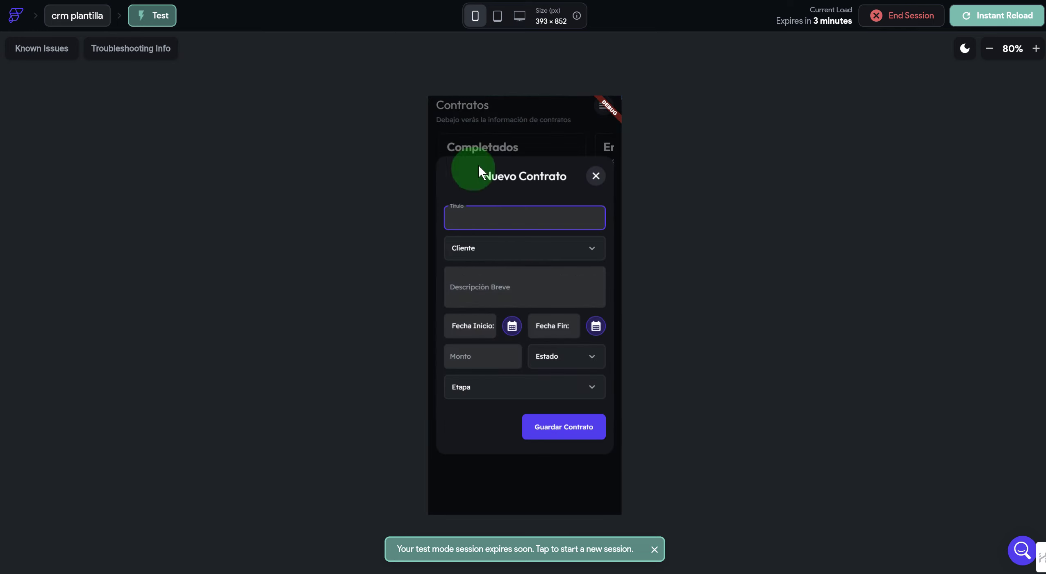
{"action": "left_click", "coordinate": [597, 177]}
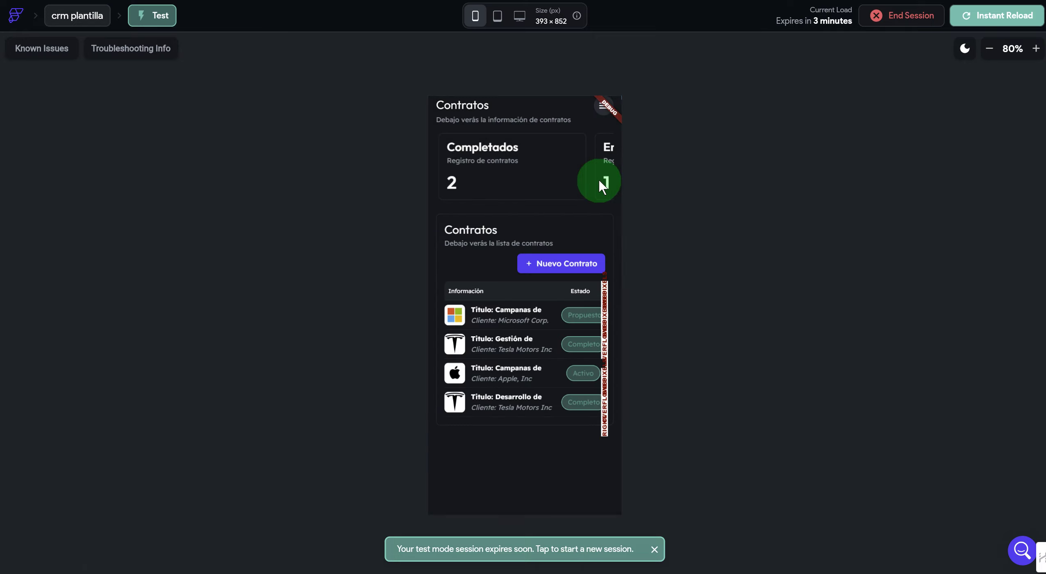
- Open the Pipeline page and look through its deal stages from Prospección to Seguimiento and back
{"action": "left_click", "coordinate": [601, 107]}
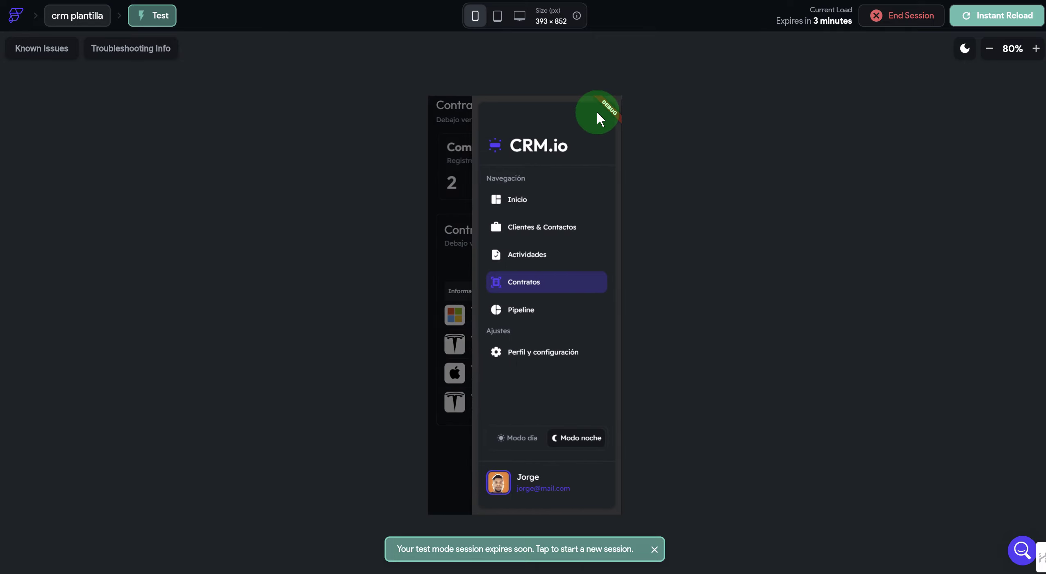
{"action": "left_click", "coordinate": [522, 310]}
{"action": "scroll", "coordinate": [565, 247], "scroll_direction": "right", "scroll_amount": 5}
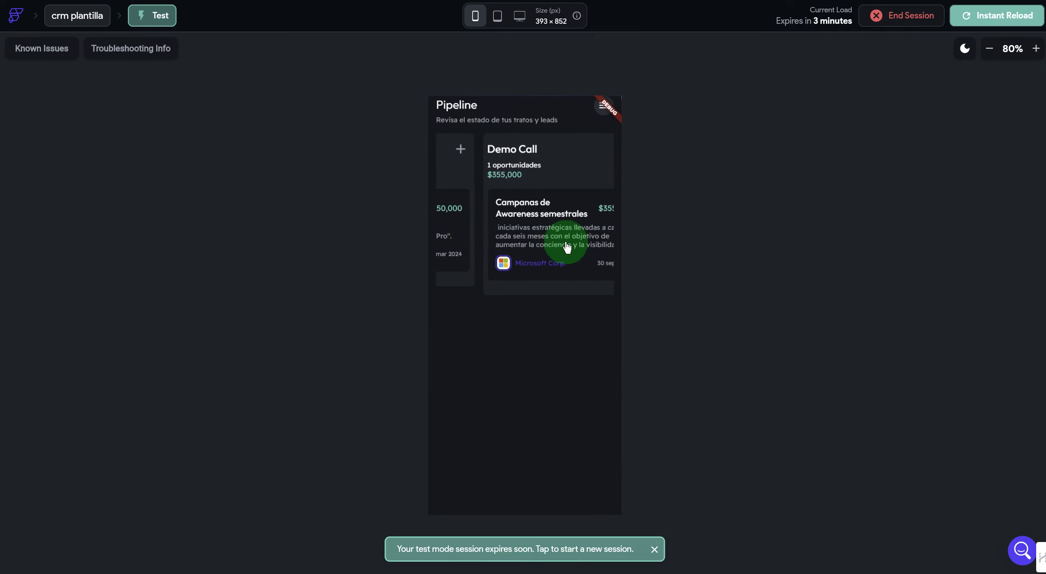
{"action": "scroll", "coordinate": [567, 243], "scroll_direction": "right", "scroll_amount": 10}
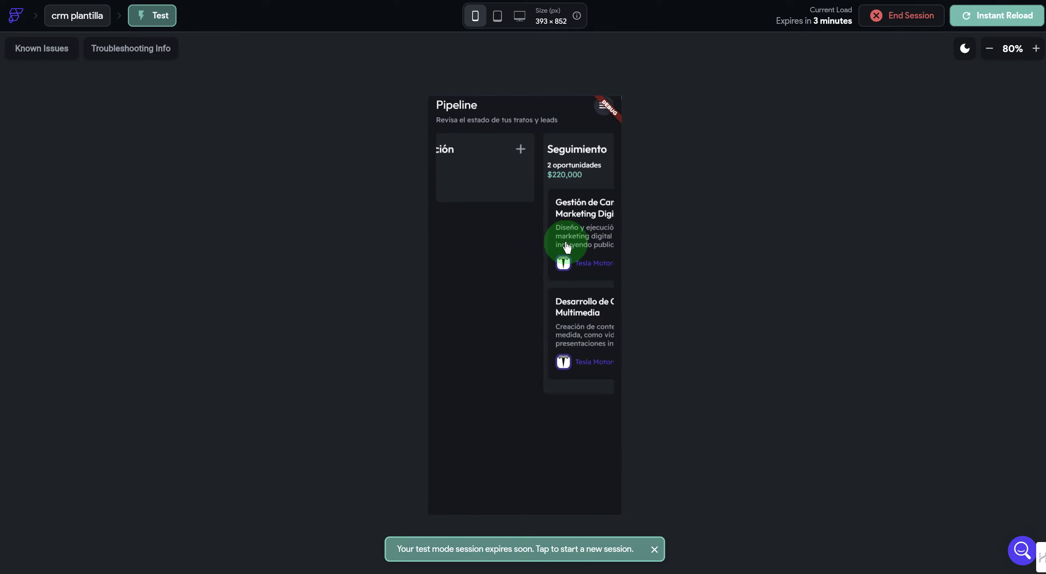
{"action": "scroll", "coordinate": [566, 246], "scroll_direction": "left", "scroll_amount": 15}
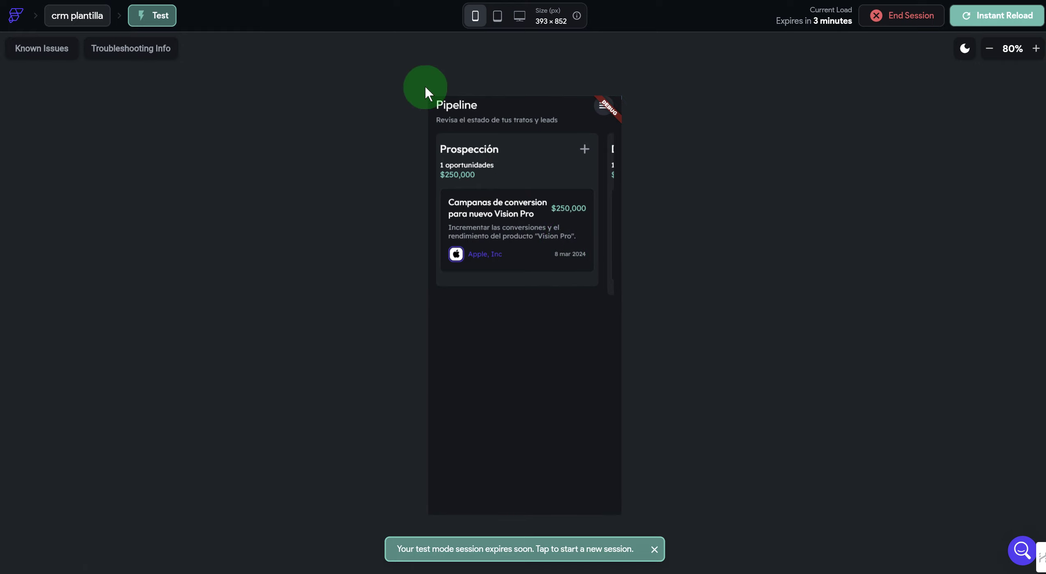
- Open Perfil y configuración, view the Editar Perfil form, and return without changing it
{"action": "left_click", "coordinate": [600, 107]}
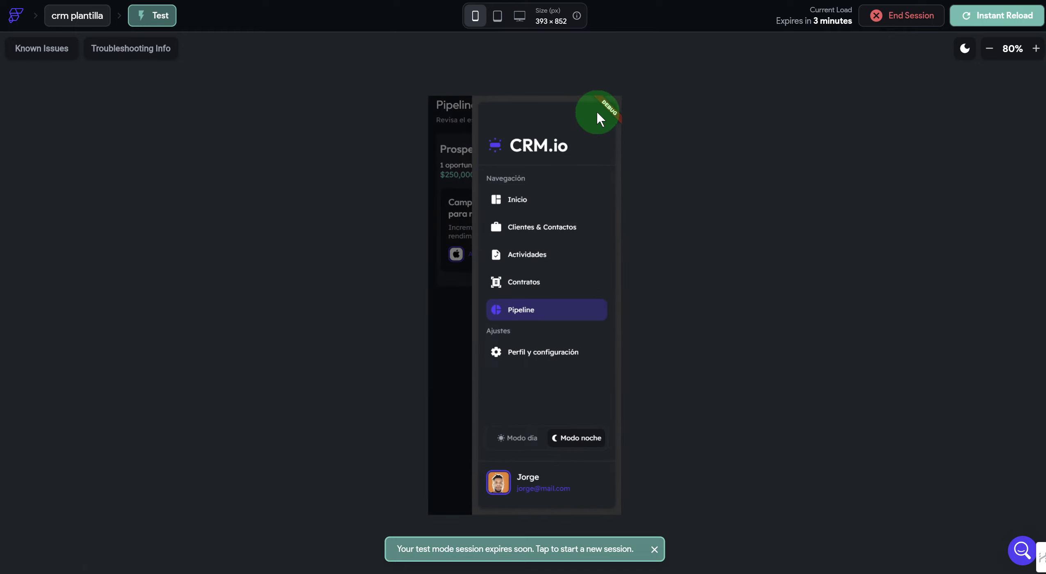
{"action": "left_click", "coordinate": [517, 355]}
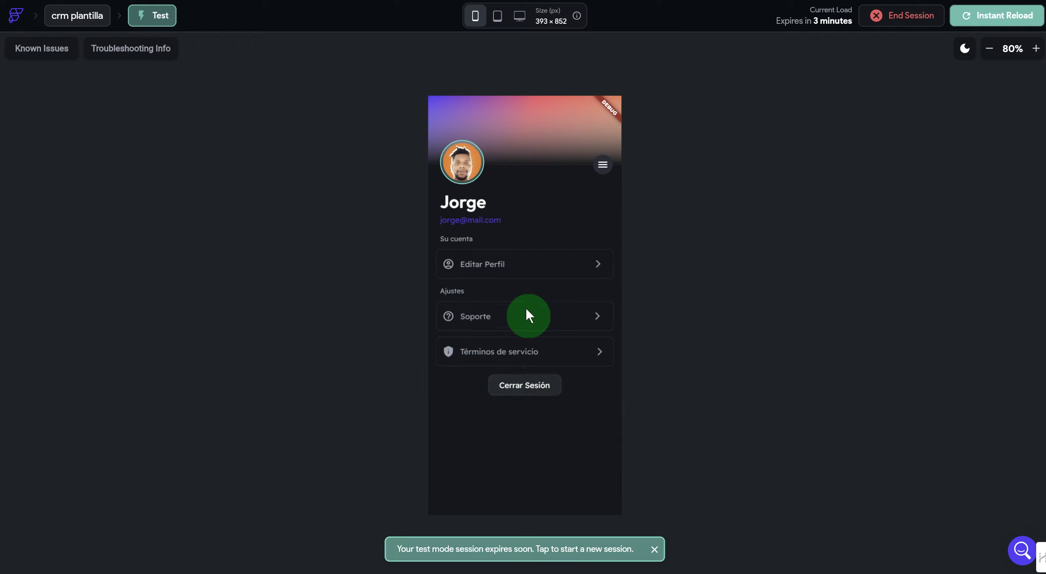
{"action": "left_click", "coordinate": [499, 266]}
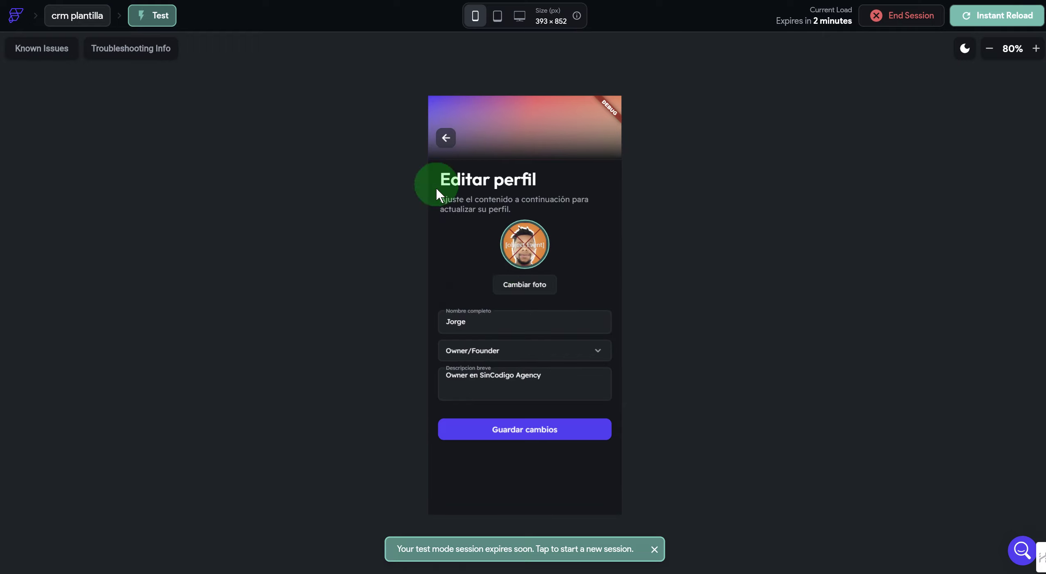
{"action": "left_click", "coordinate": [446, 139]}
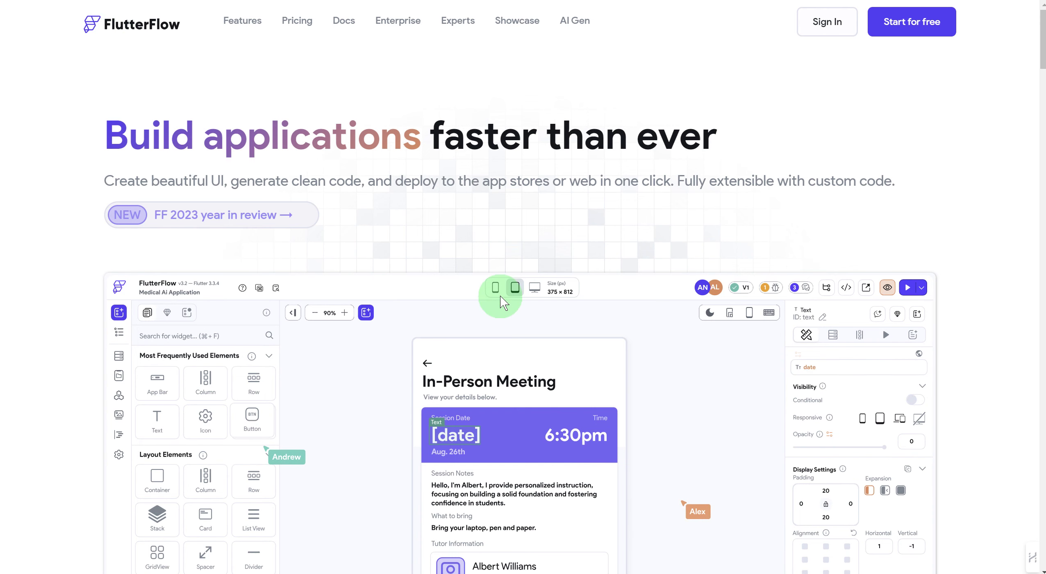
- Look over the FlutterFlow home page and proceed to sign in
{"action": "scroll", "coordinate": [497, 292], "scroll_direction": "down", "scroll_amount": 3}
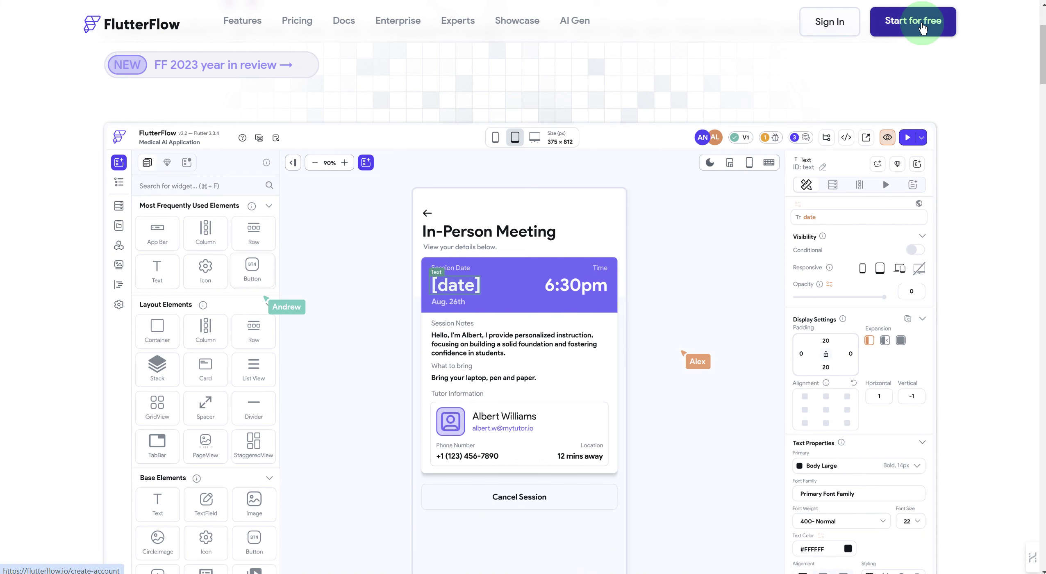
{"action": "left_click", "coordinate": [827, 25]}
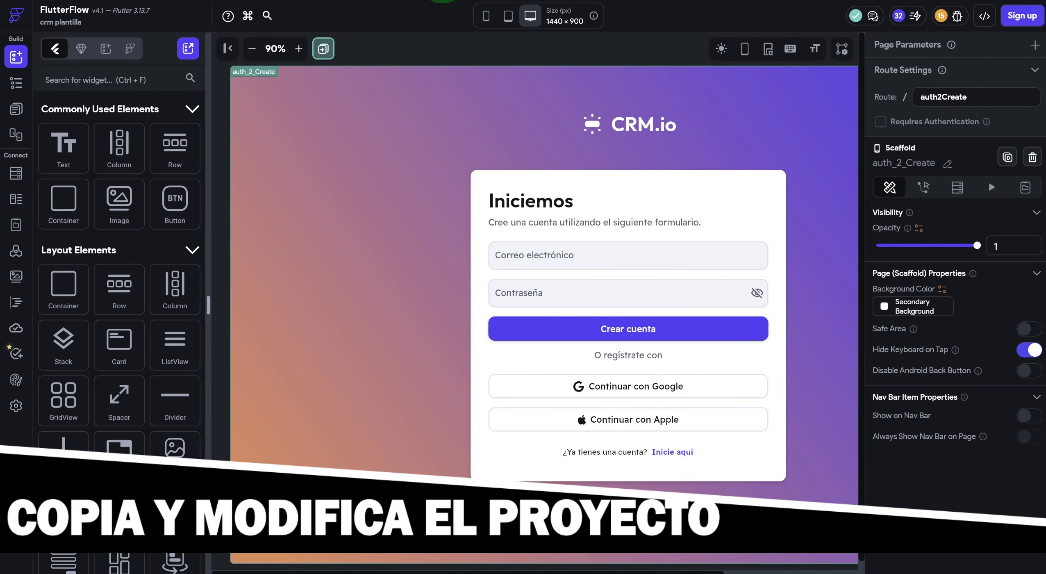
- Open the Firebase settings of the crm plantilla project and check the connected Firebase project ID
{"action": "left_click", "coordinate": [459, 150]}
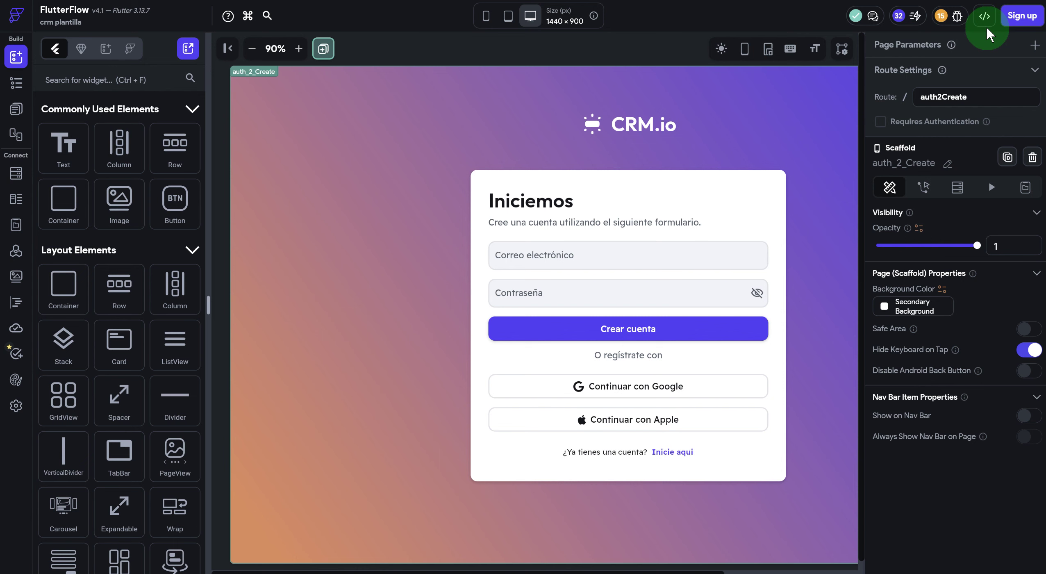
{"action": "left_click", "coordinate": [252, 50]}
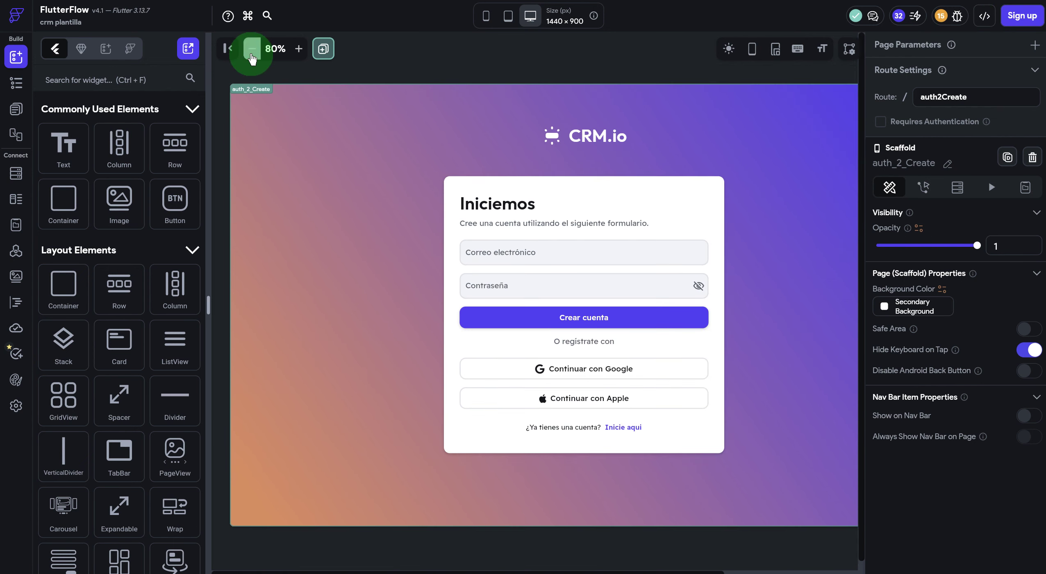
{"action": "left_click", "coordinate": [252, 49]}
{"action": "left_click", "coordinate": [252, 49]}
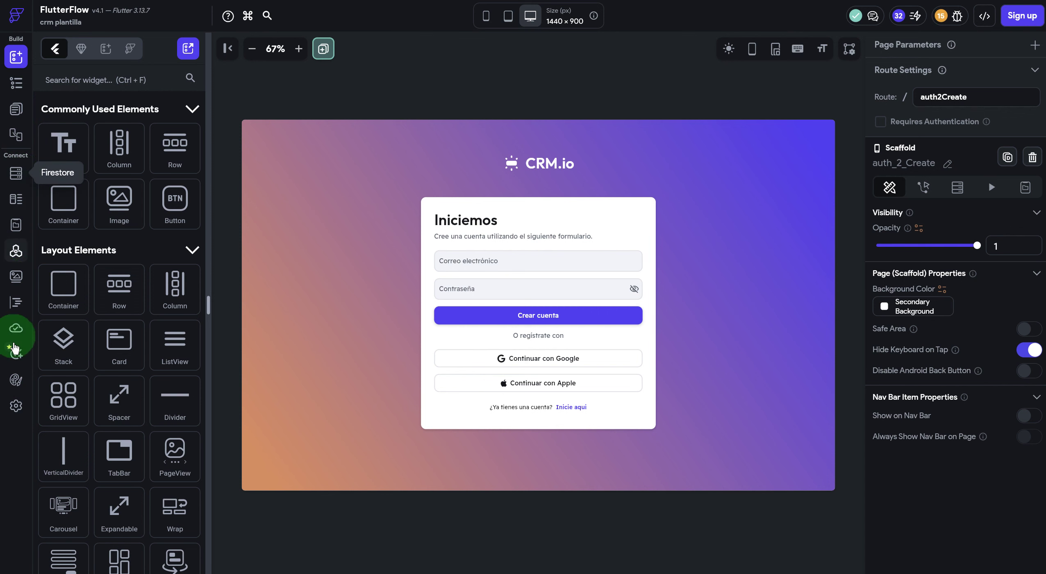
{"action": "left_click", "coordinate": [16, 410]}
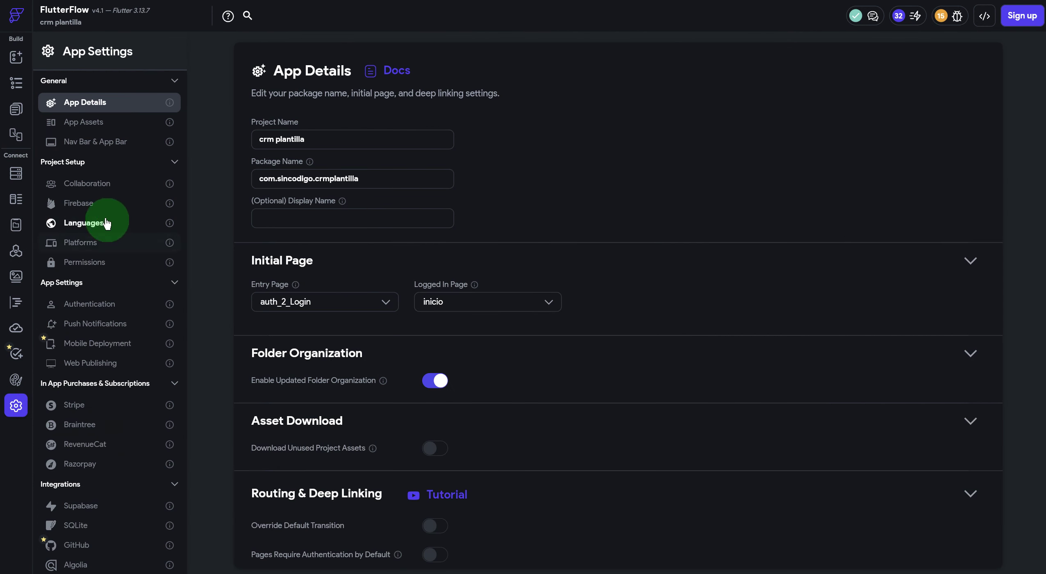
{"action": "left_click", "coordinate": [95, 207]}
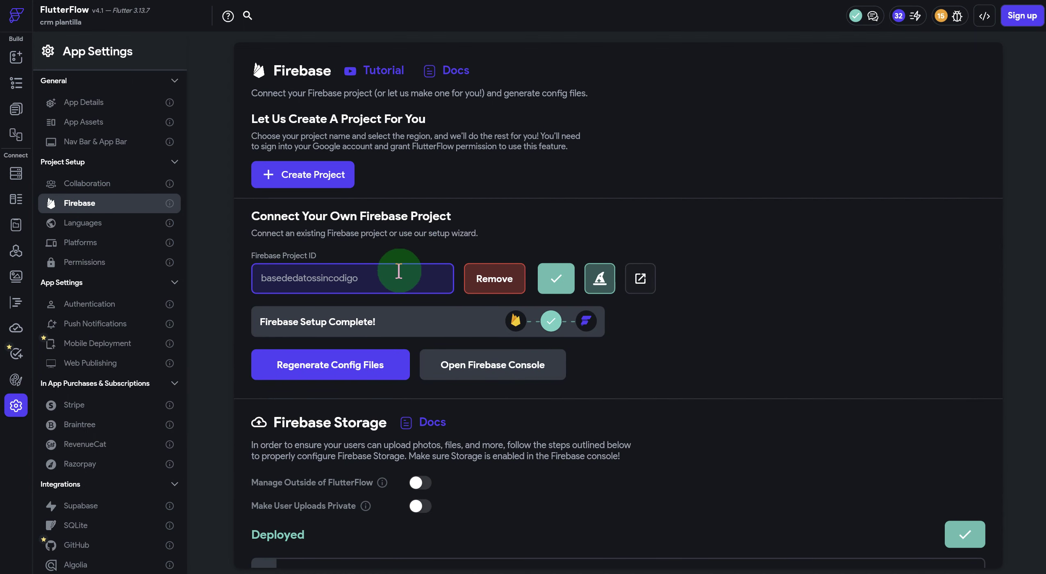
{"action": "double_click", "coordinate": [279, 283]}
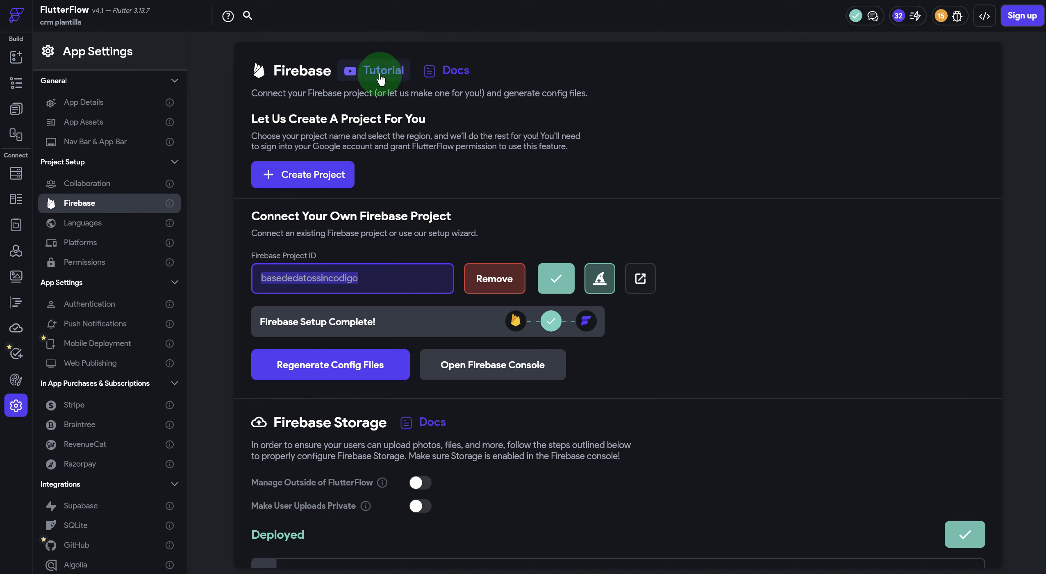
{"action": "left_click", "coordinate": [483, 171]}
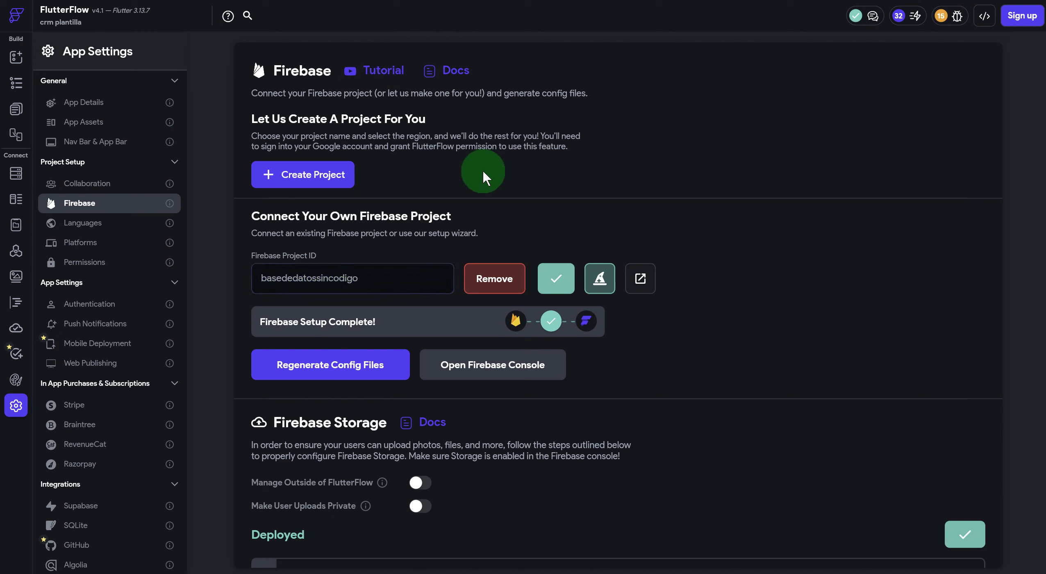
- Examine the Firebase Storage section and its deployed storage rules
{"action": "scroll", "coordinate": [367, 170], "scroll_direction": "down", "scroll_amount": 3}
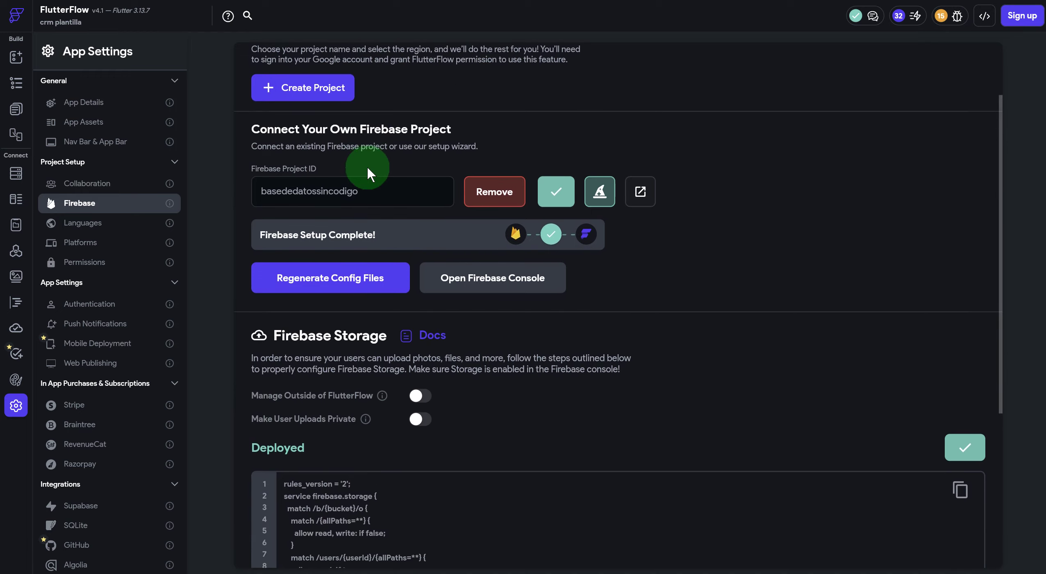
{"action": "scroll", "coordinate": [367, 168], "scroll_direction": "down", "scroll_amount": 5}
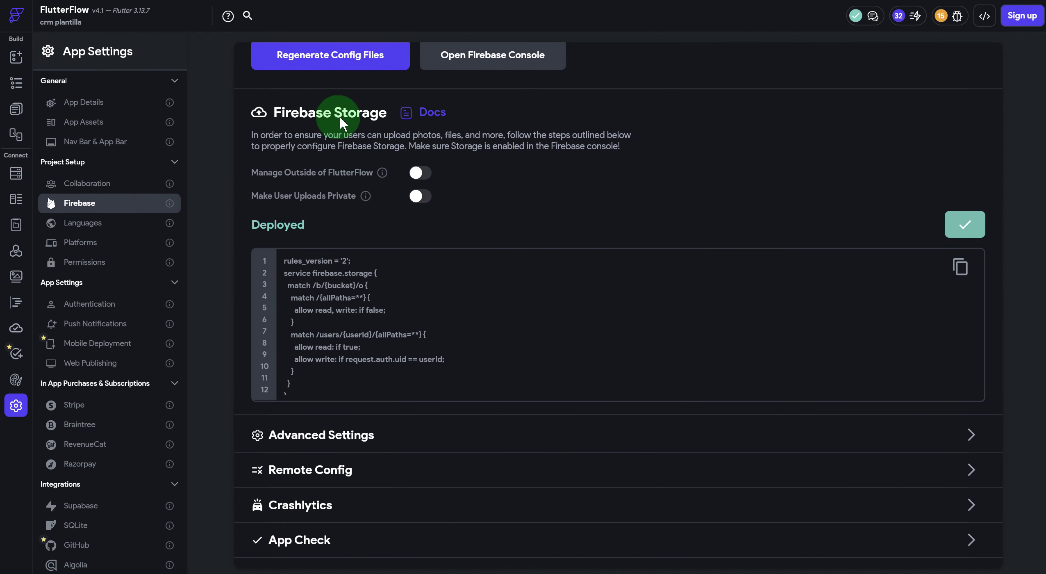
{"action": "left_click", "coordinate": [967, 225]}
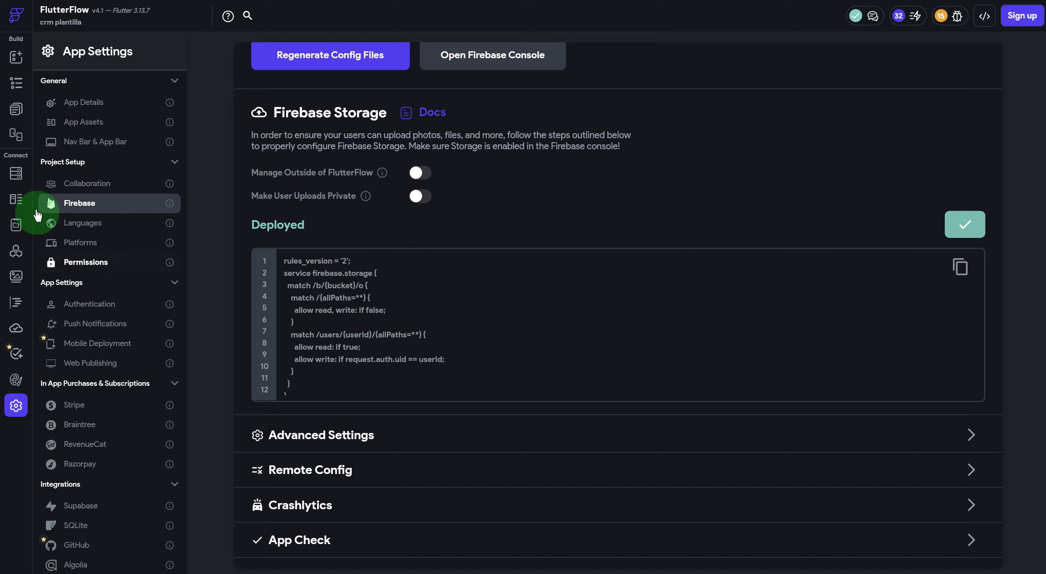
- Open the Firestore collections and view the schemas of cliente and contacto
{"action": "left_click", "coordinate": [17, 174]}
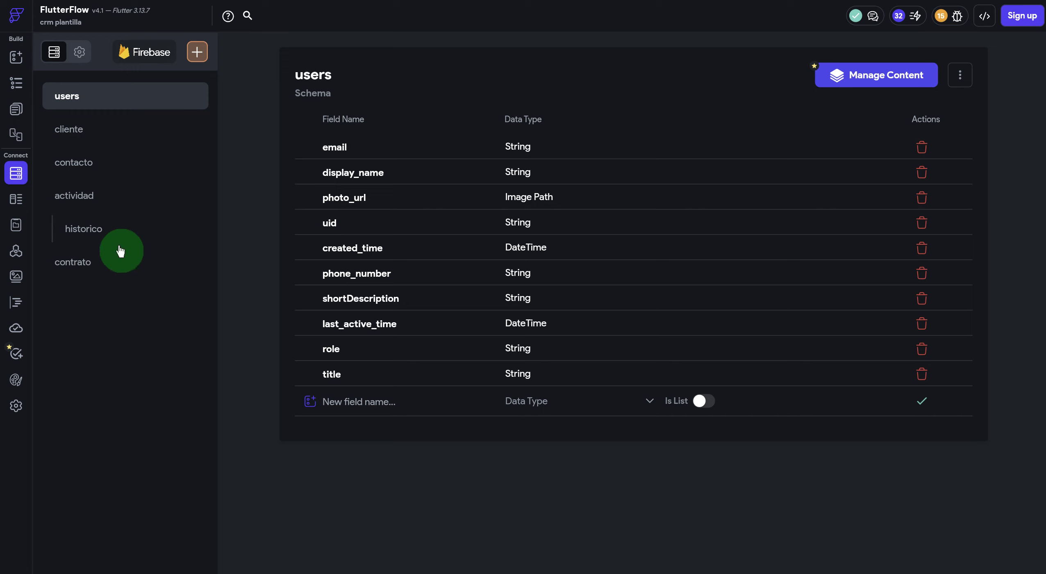
{"action": "left_click", "coordinate": [88, 132]}
{"action": "left_click", "coordinate": [83, 165]}
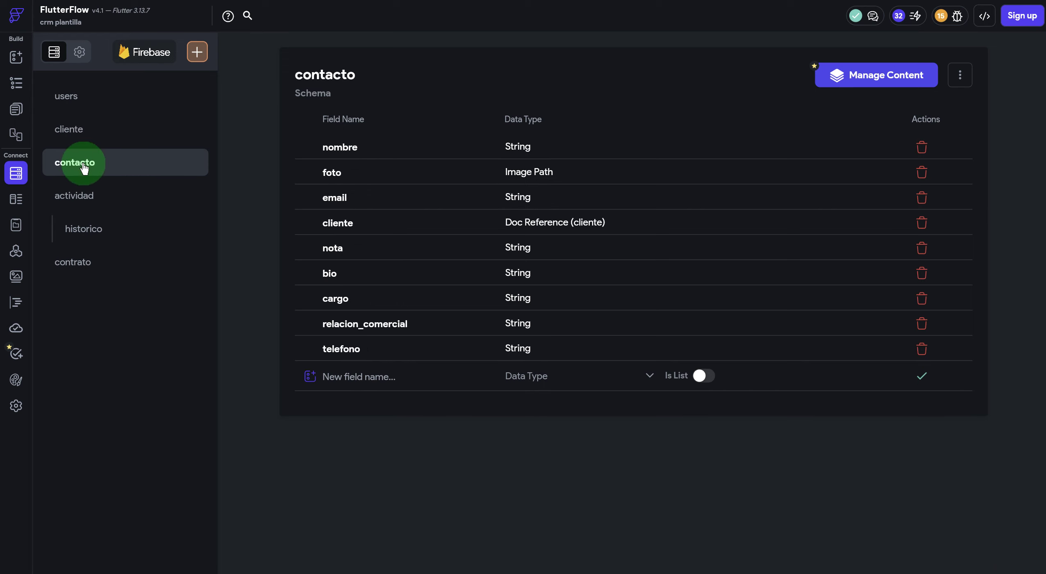
- View the schemas of the actividad and contrato collections and of the historico subcollection
{"action": "left_click", "coordinate": [87, 197]}
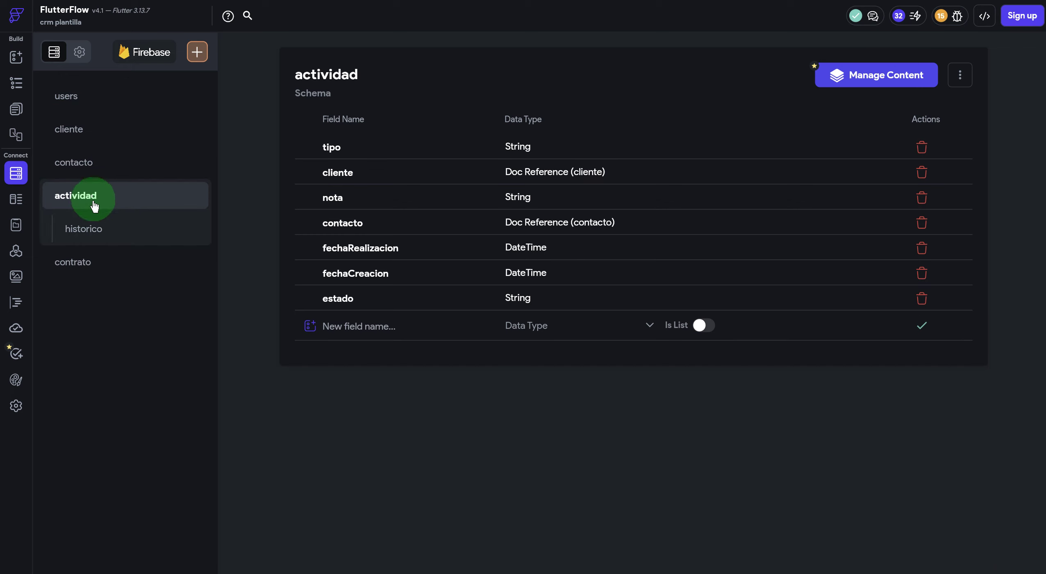
{"action": "left_click", "coordinate": [96, 263]}
{"action": "left_click", "coordinate": [80, 224]}
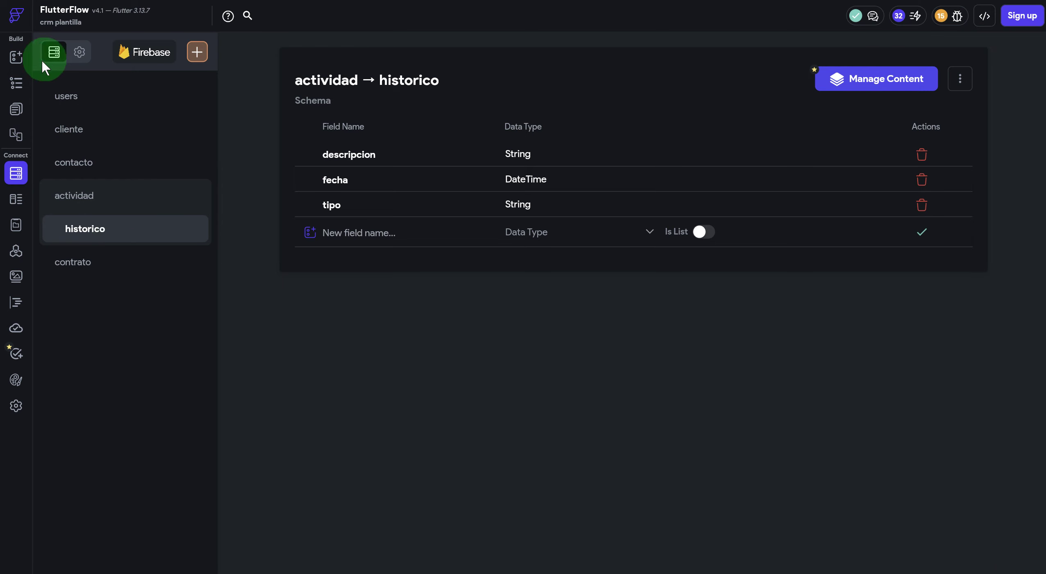
- Review the project and package names in App Details, plus the Mobile Deployment and Web Publishing settings
{"action": "left_click", "coordinate": [17, 408]}
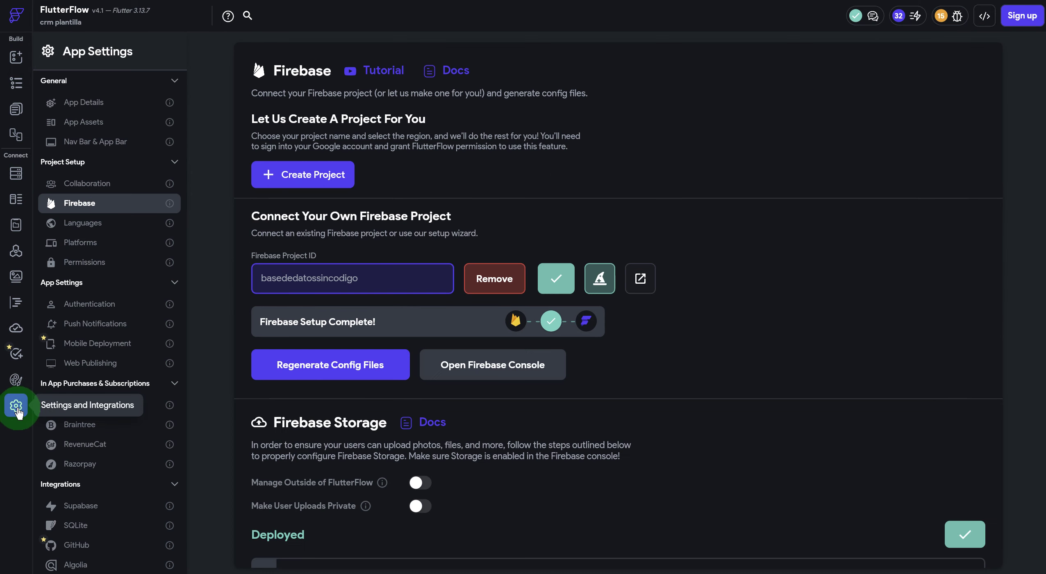
{"action": "left_click", "coordinate": [85, 104]}
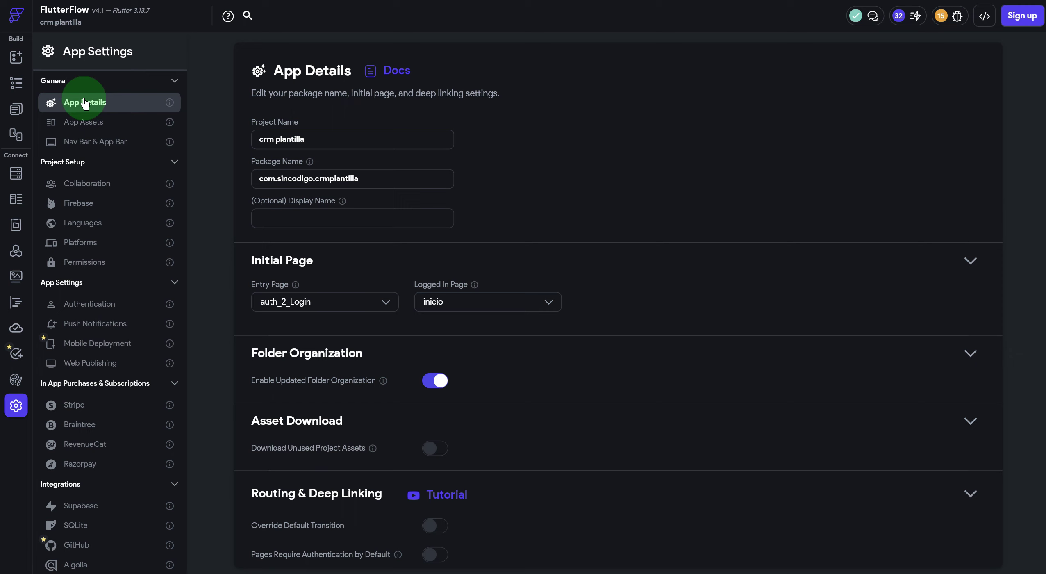
{"action": "left_click_drag", "start_coordinate": [327, 139], "coordinate": [200, 146]}
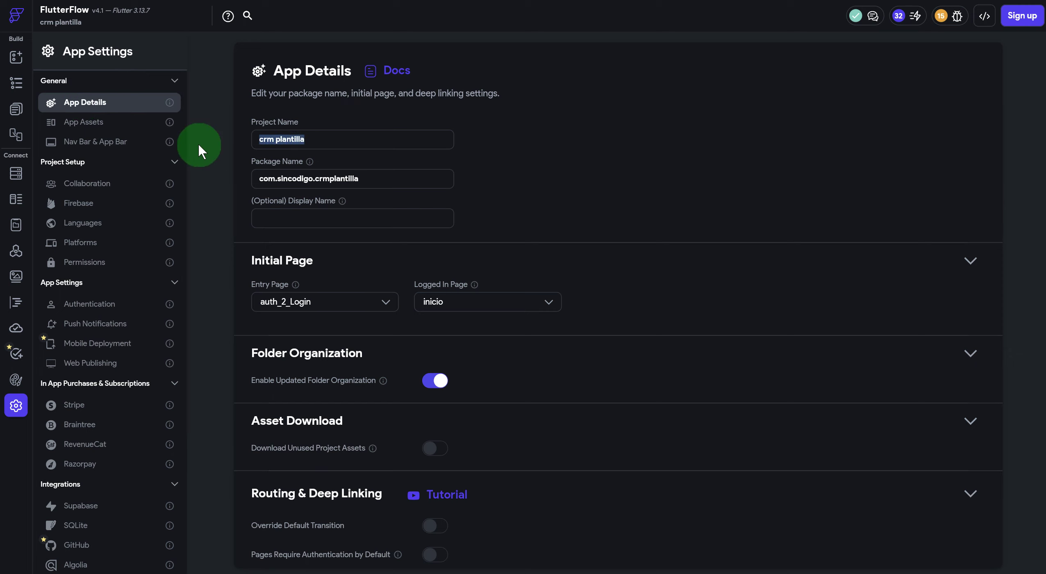
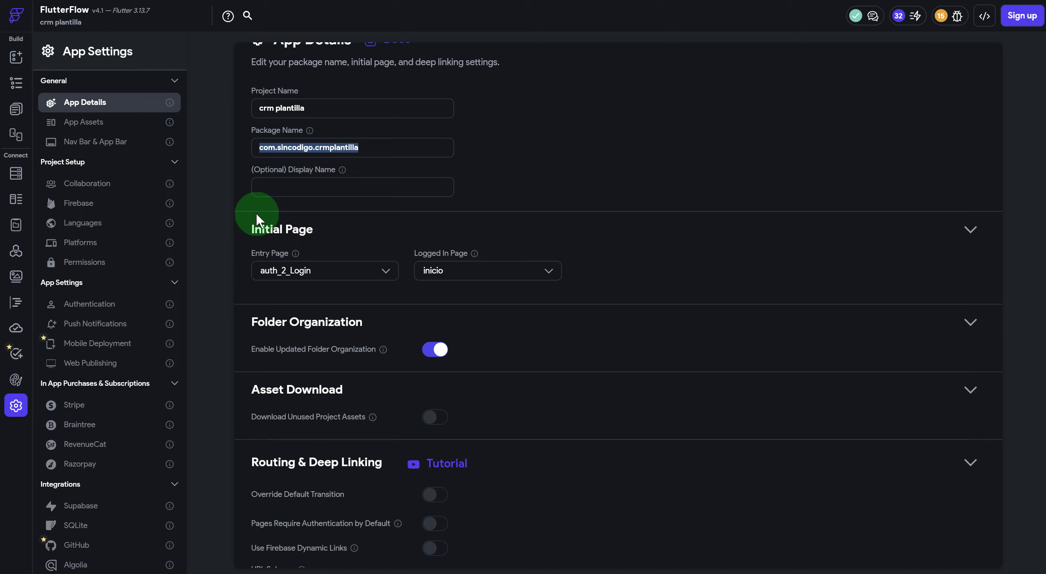
{"action": "left_click", "coordinate": [89, 349]}
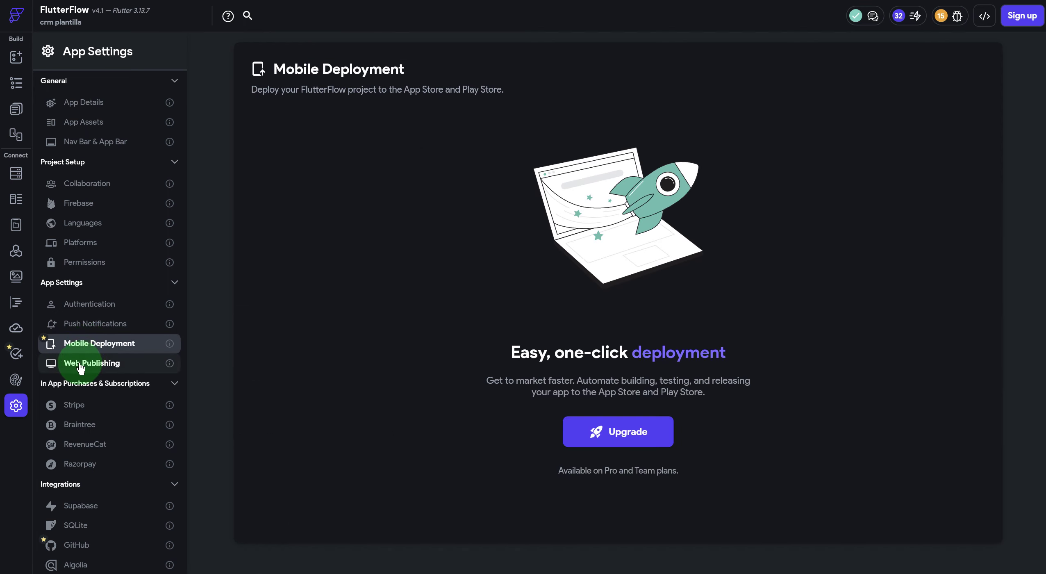
{"action": "left_click", "coordinate": [80, 367]}
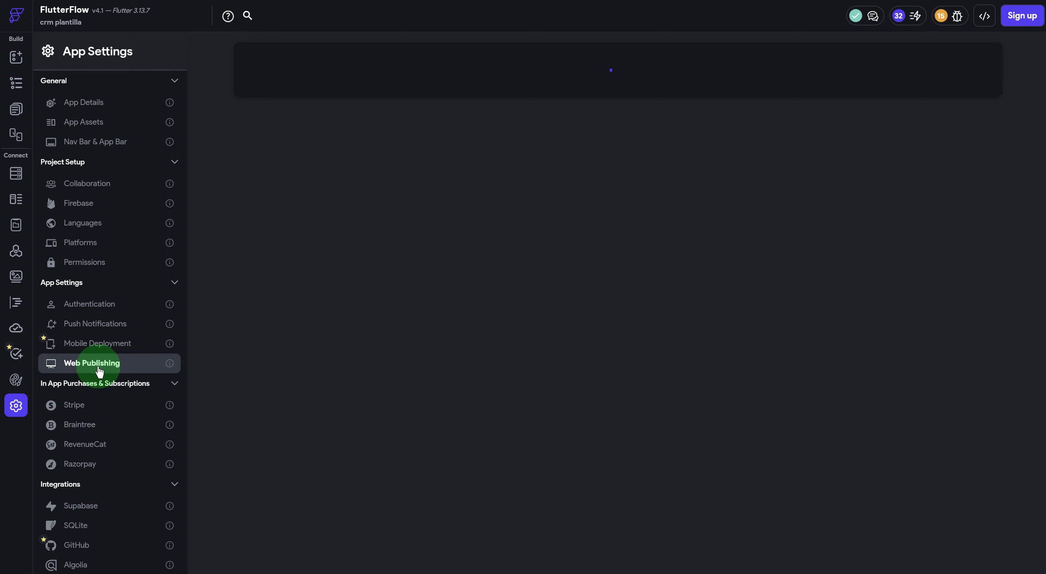
- Inspect the text properties of the "Iniciemos" heading and the subtitle beneath it on the auth_2_Create page
{"action": "left_click", "coordinate": [17, 85]}
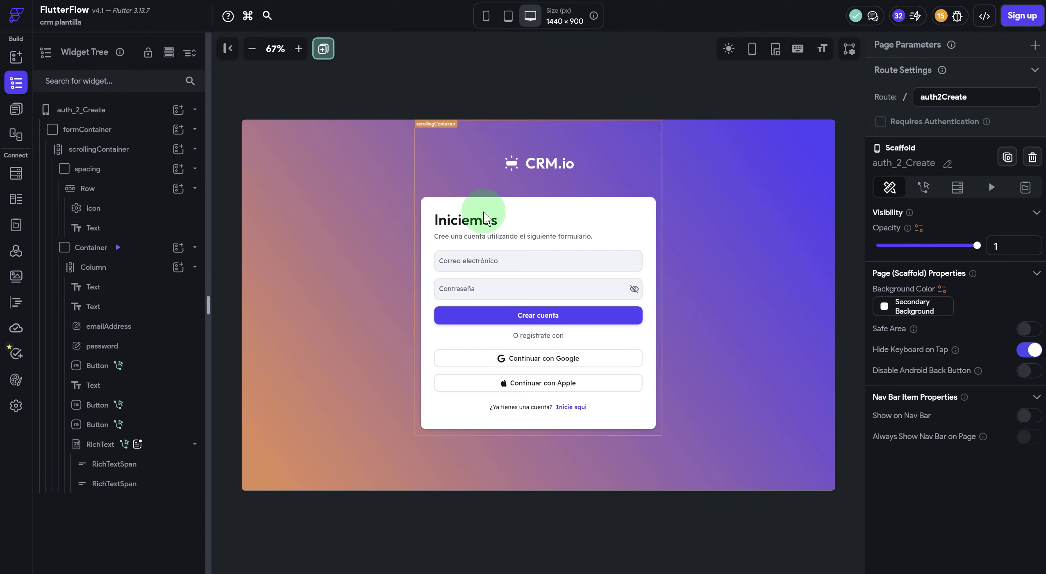
{"action": "left_click", "coordinate": [473, 224]}
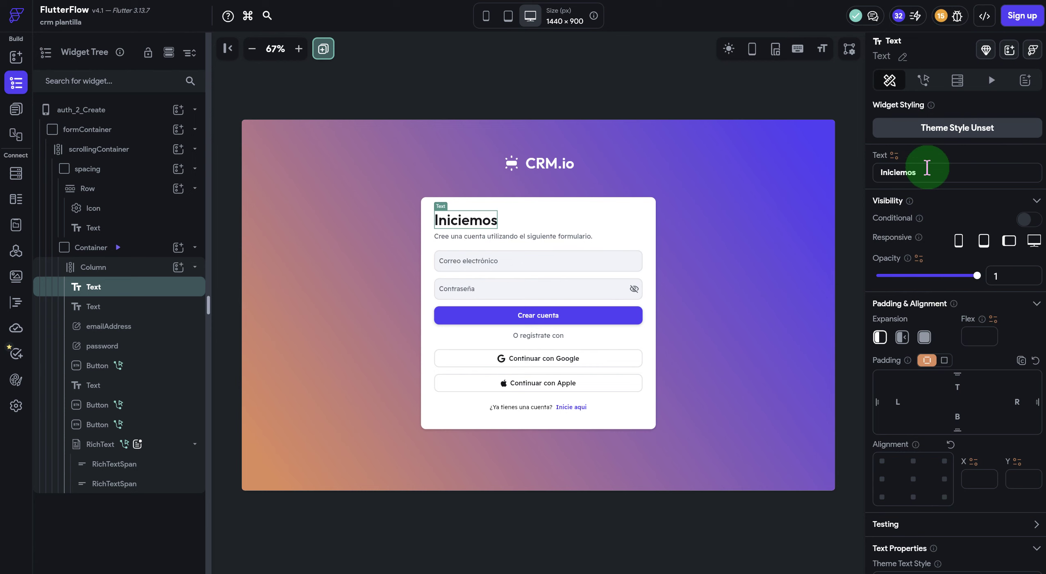
{"action": "left_click_drag", "start_coordinate": [928, 171], "coordinate": [877, 172]}
{"action": "scroll", "coordinate": [931, 245], "scroll_direction": "down", "scroll_amount": 8}
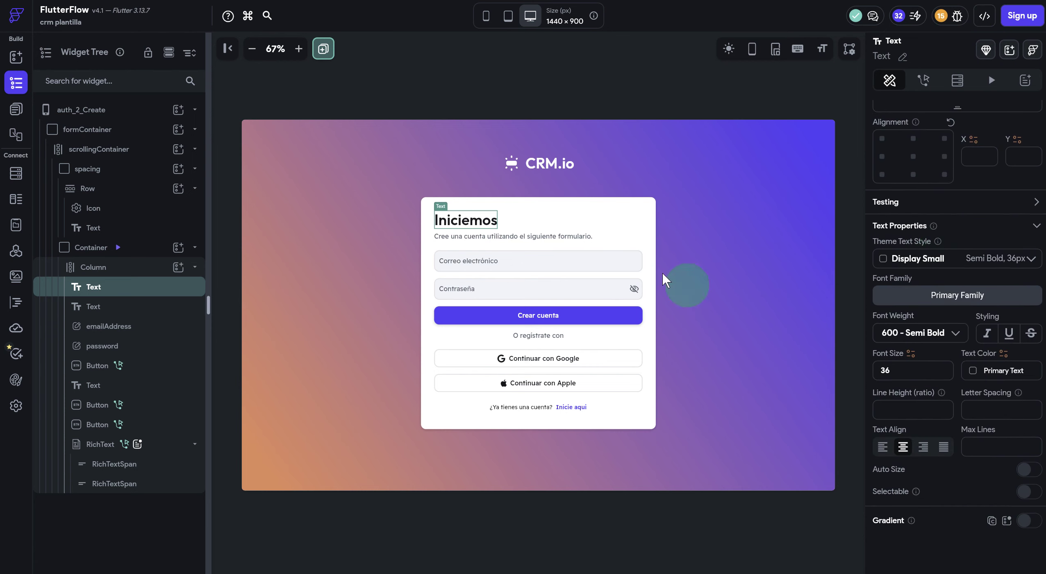
{"action": "left_click", "coordinate": [508, 238]}
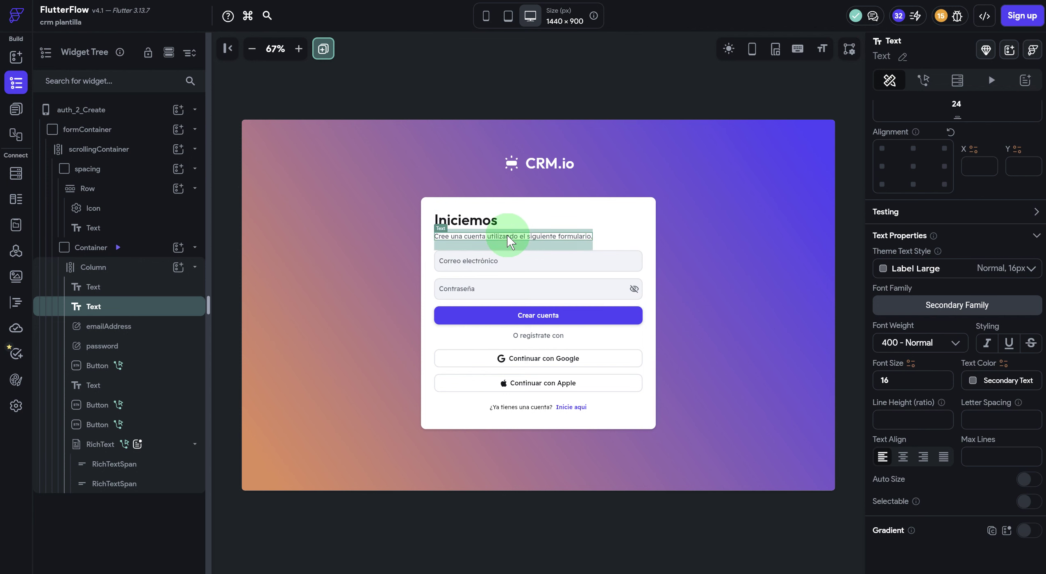
- Inspect the container and gradient properties of formContainer on the auth_2_Create page
{"action": "left_click", "coordinate": [262, 130]}
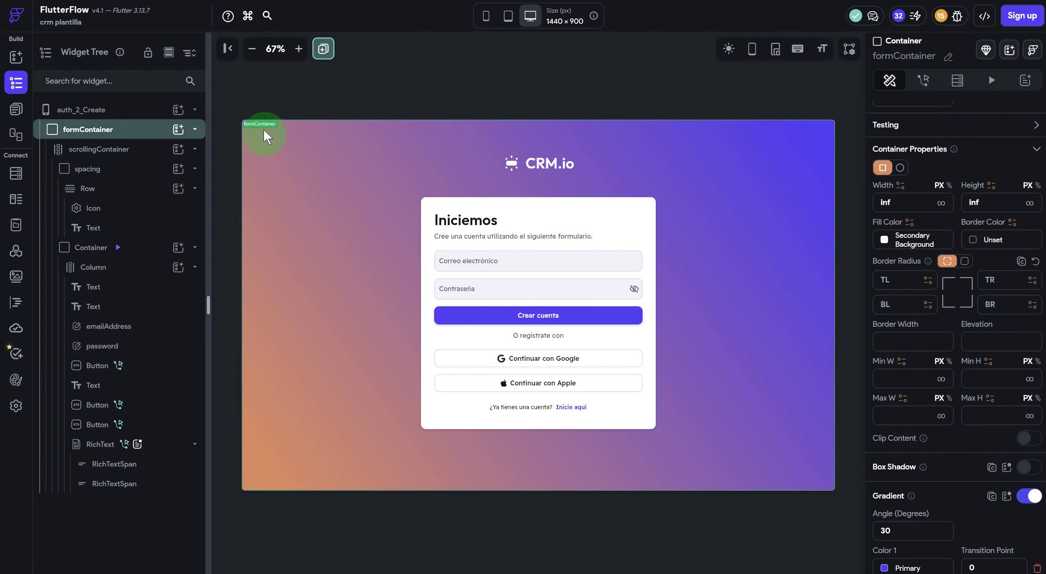
{"action": "scroll", "coordinate": [929, 180], "scroll_direction": "up", "scroll_amount": 3}
{"action": "scroll", "coordinate": [929, 180], "scroll_direction": "down", "scroll_amount": 10}
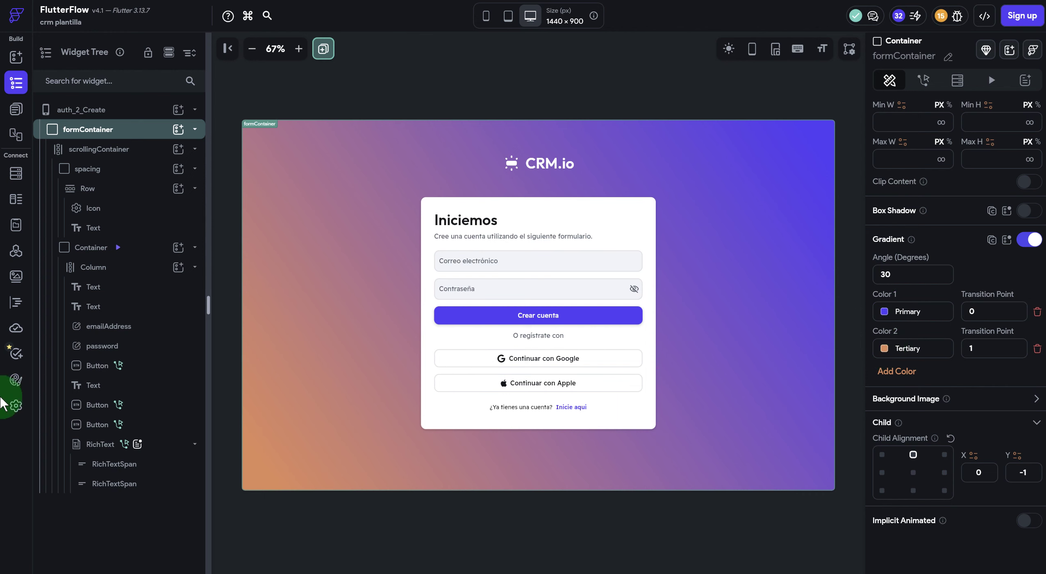
- Review the theme's color palette and typography, and browse the fonts available for the primary font family without changing it
{"action": "left_click", "coordinate": [16, 381]}
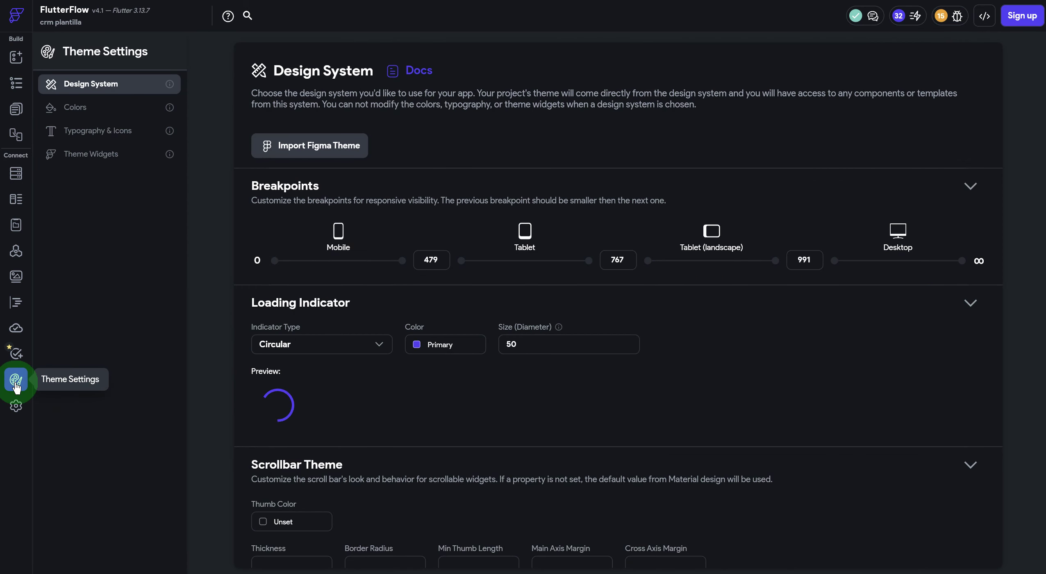
{"action": "left_click", "coordinate": [94, 111]}
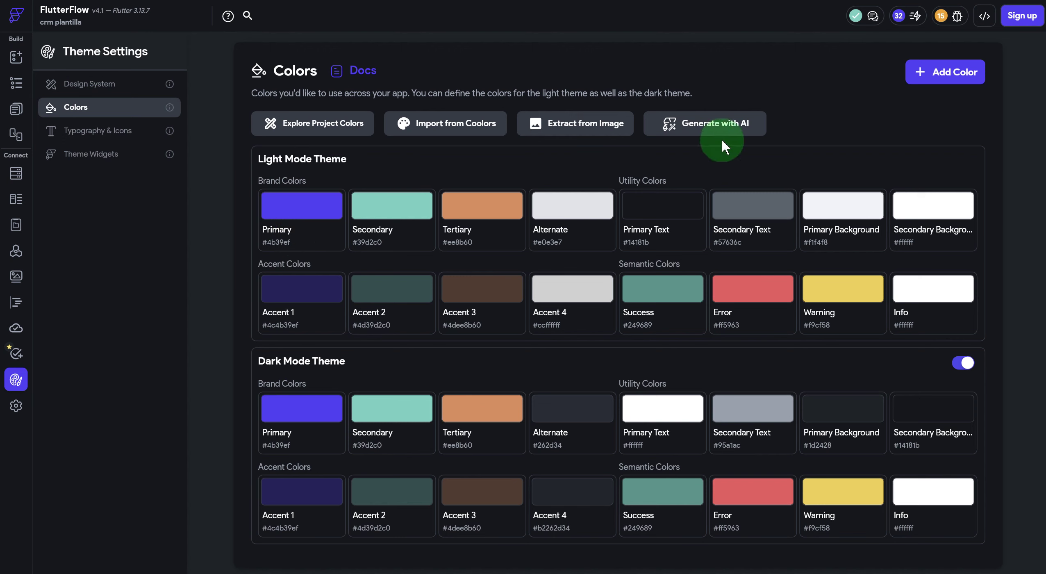
{"action": "left_click", "coordinate": [76, 141]}
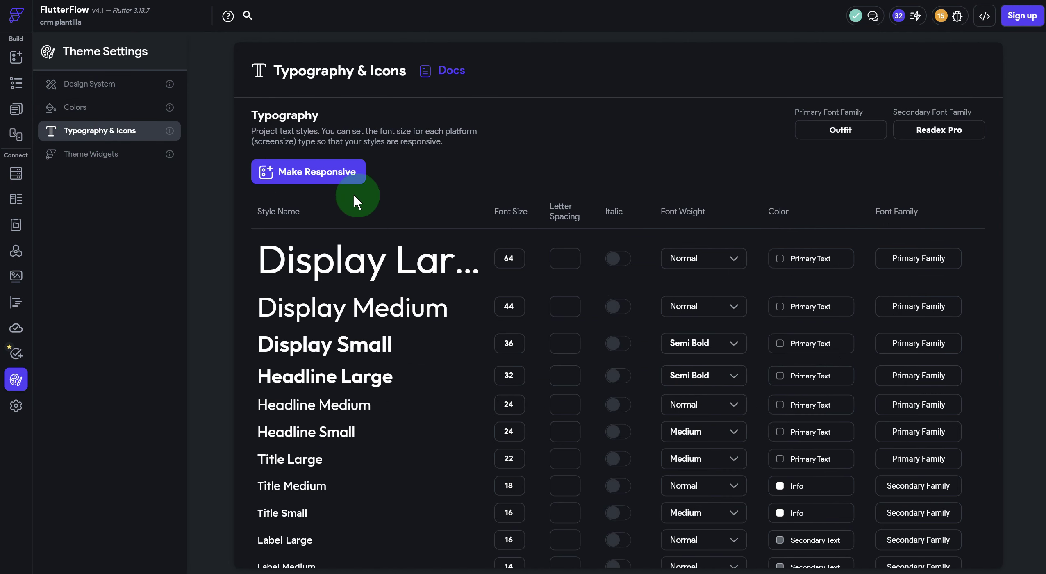
{"action": "left_click", "coordinate": [822, 135]}
{"action": "scroll", "coordinate": [503, 310], "scroll_direction": "down", "scroll_amount": 12}
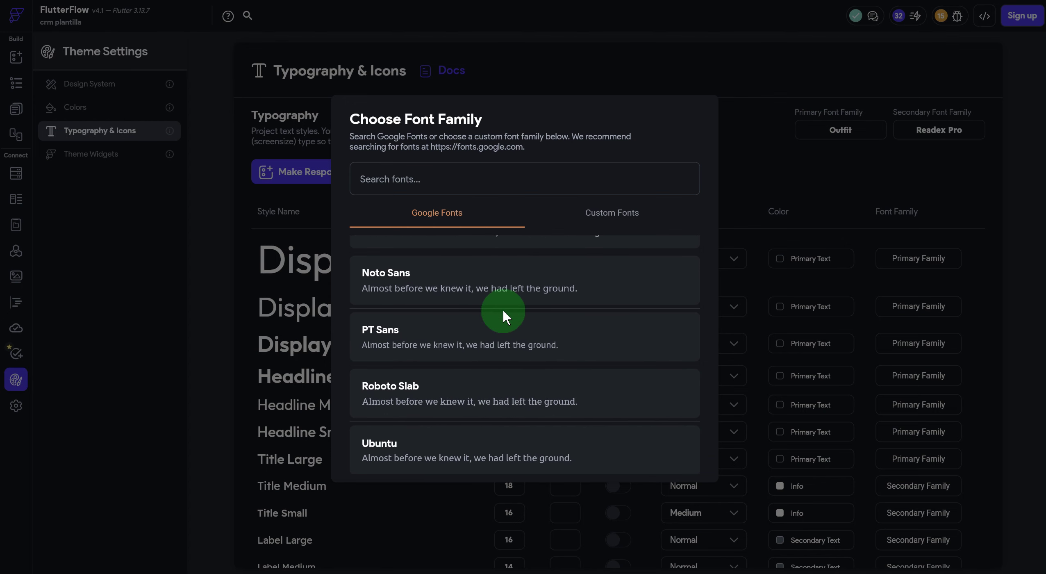
{"action": "left_click", "coordinate": [794, 159]}
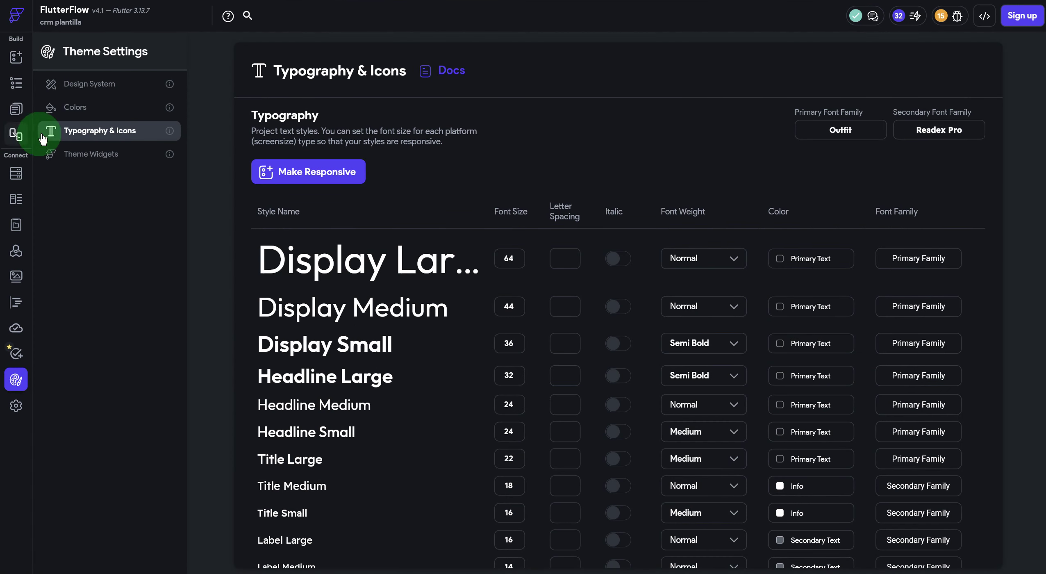
- Look through the project's pages and components, filtering the list to components only and back to everything
{"action": "left_click", "coordinate": [16, 84]}
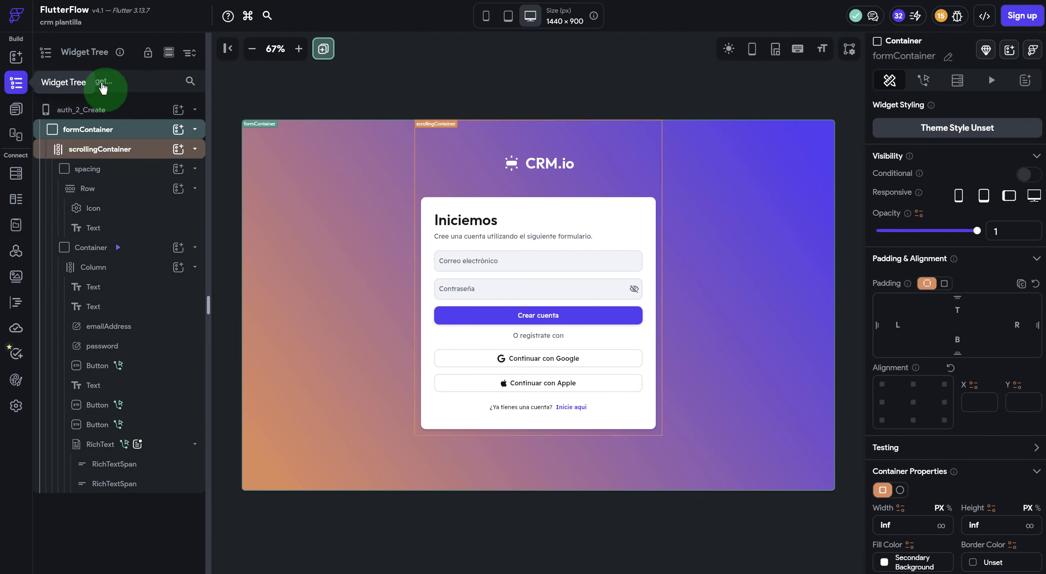
{"action": "left_click", "coordinate": [18, 110]}
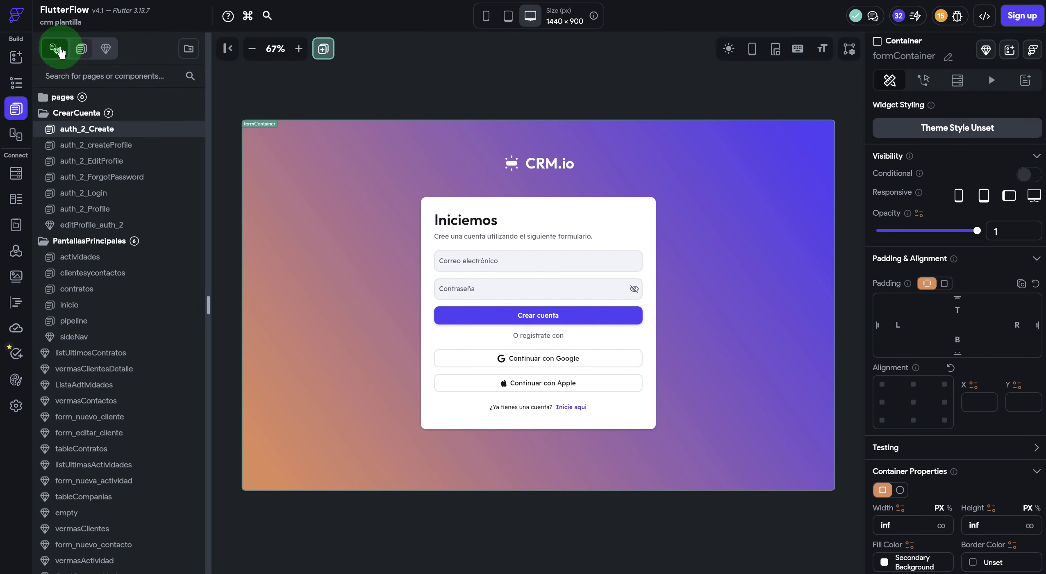
{"action": "left_click", "coordinate": [106, 49]}
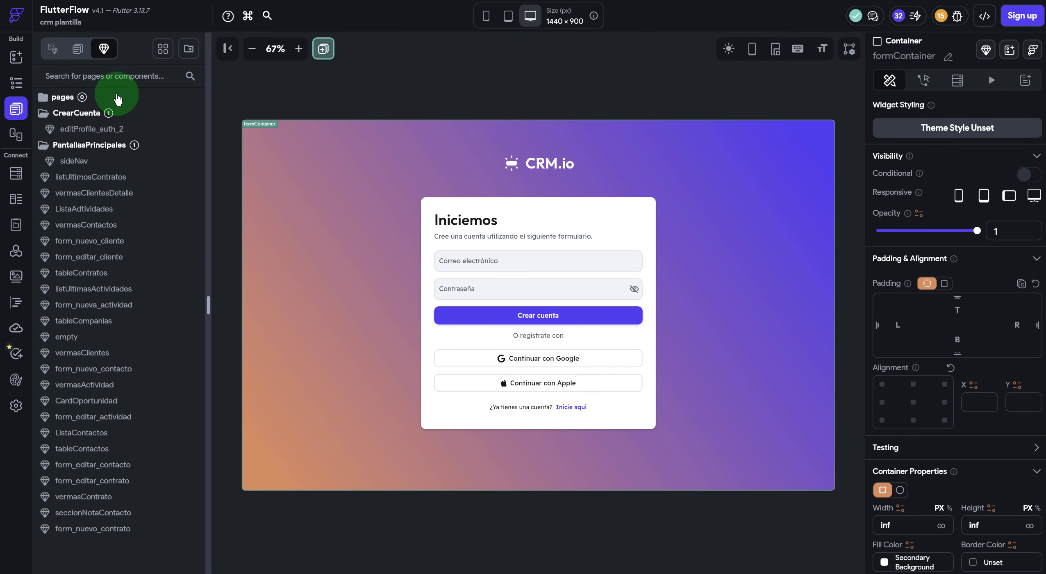
{"action": "left_click", "coordinate": [62, 54]}
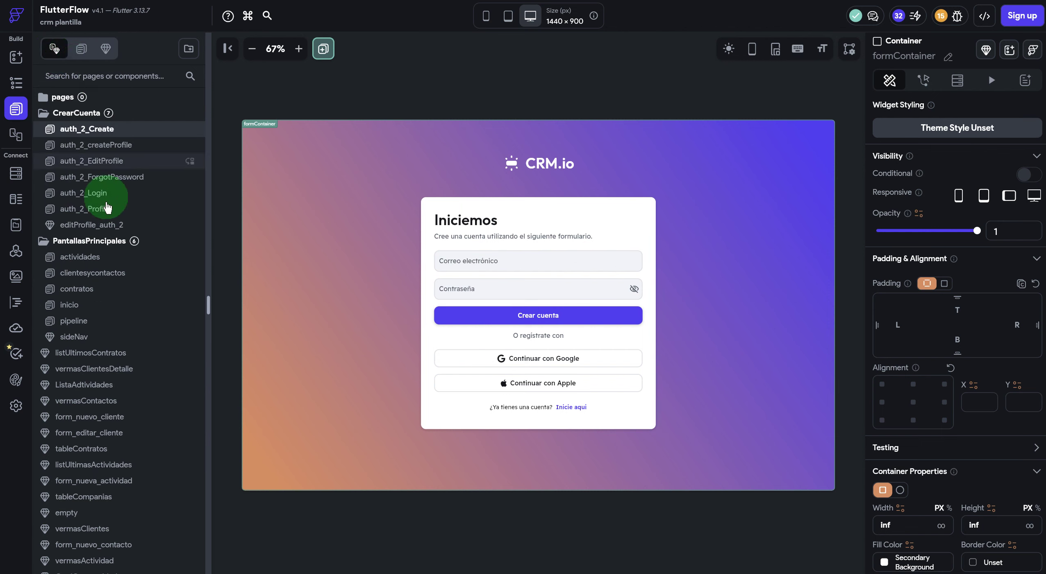
- Open the actividades page and enter its sideNav component for editing
{"action": "left_click", "coordinate": [98, 257]}
{"action": "left_click", "coordinate": [291, 224]}
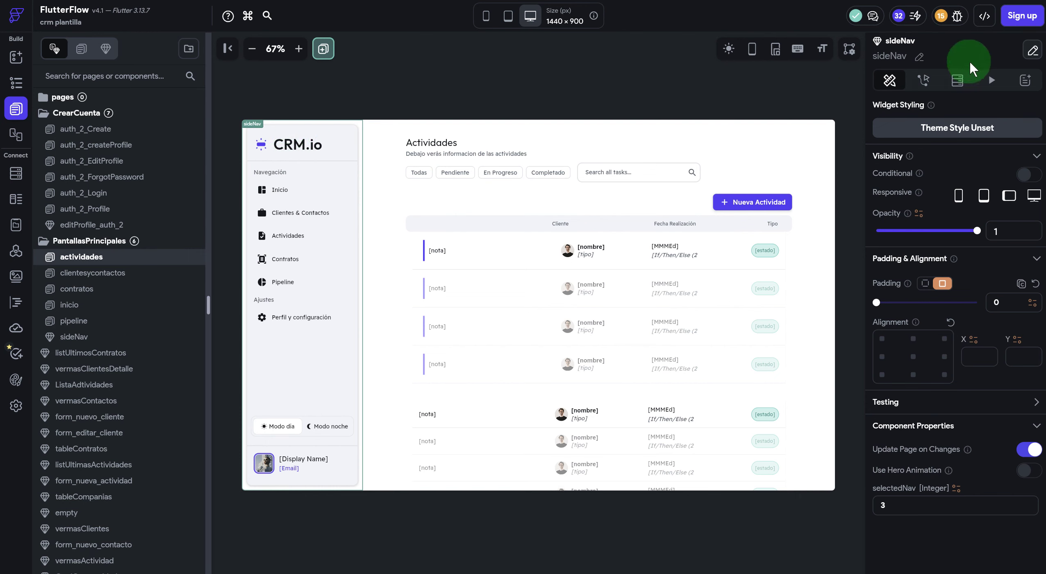
{"action": "left_click", "coordinate": [1032, 51]}
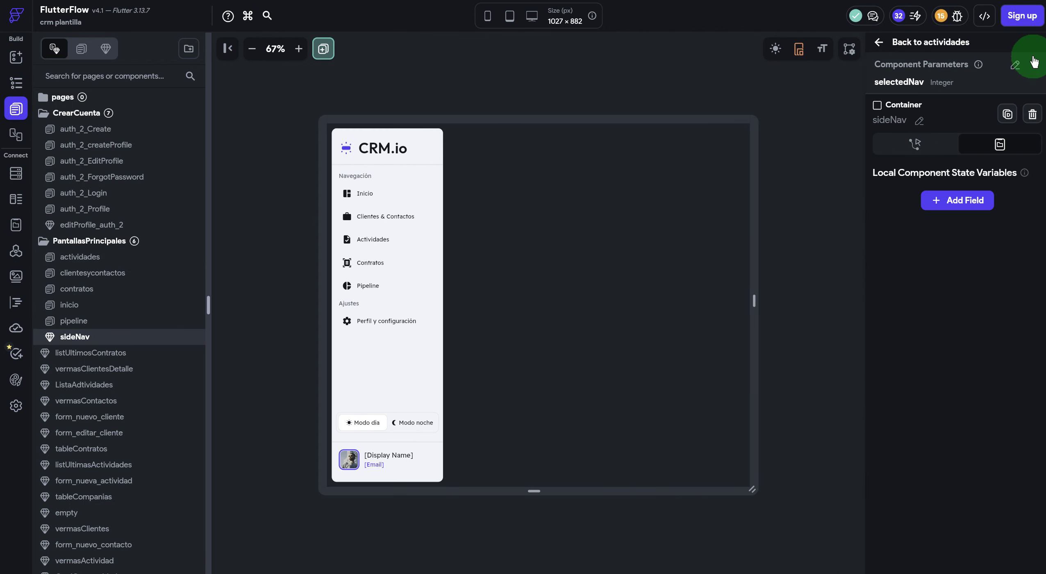
- Inspect the CRM.io title and the navigation entries of the sideNav component, and return to the actividades page
{"action": "left_click", "coordinate": [385, 151]}
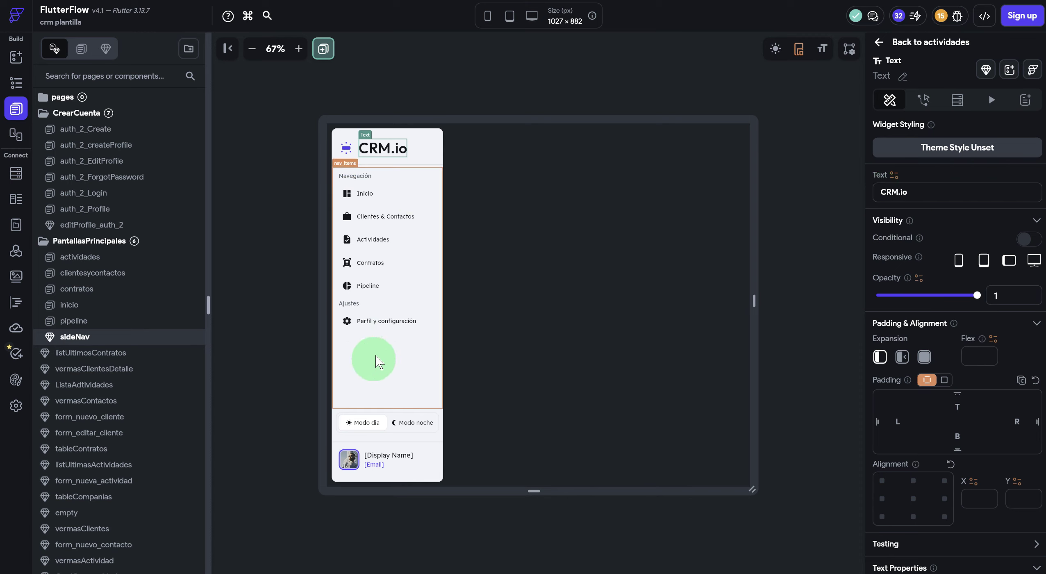
{"action": "left_click", "coordinate": [379, 217]}
{"action": "left_click", "coordinate": [377, 217]}
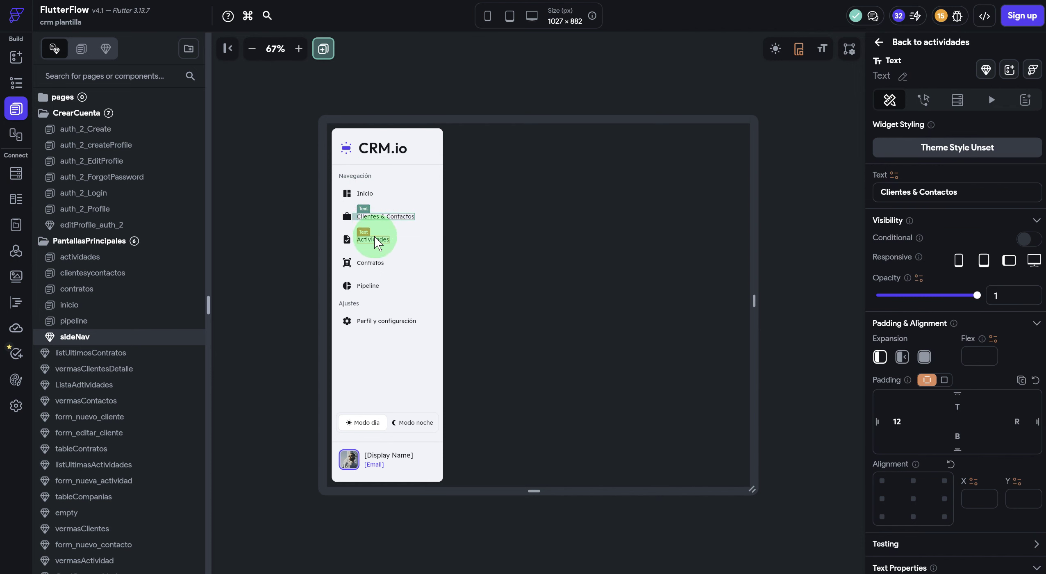
{"action": "left_click", "coordinate": [426, 240]}
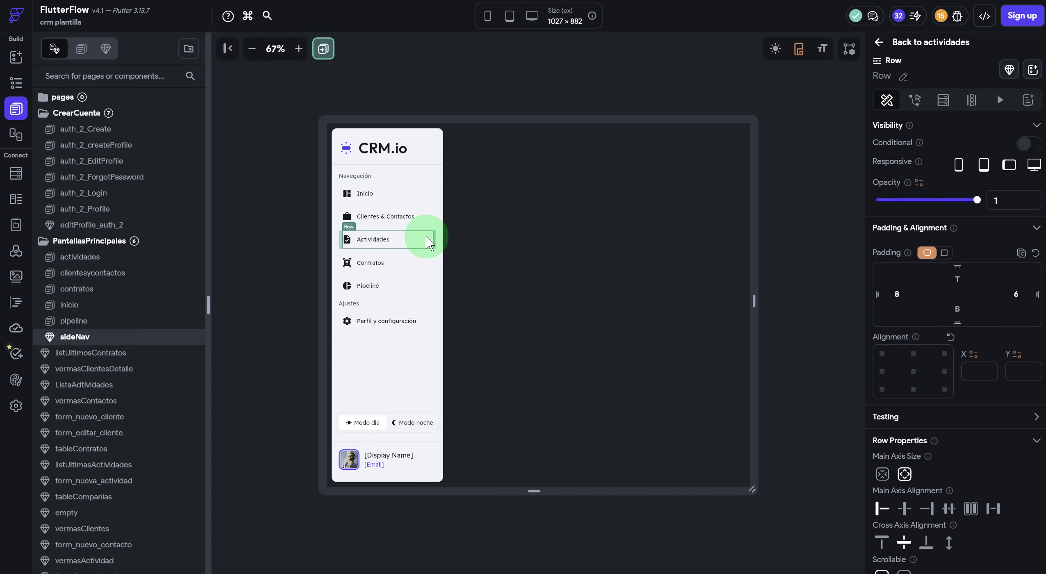
{"action": "left_click", "coordinate": [426, 262]}
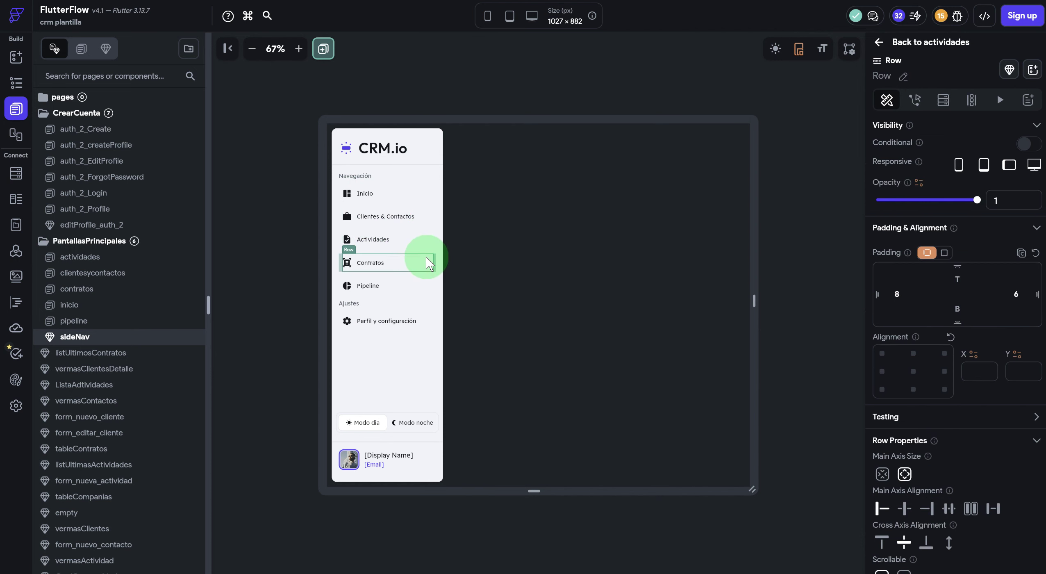
{"action": "left_click", "coordinate": [425, 282]}
{"action": "left_click", "coordinate": [421, 330]}
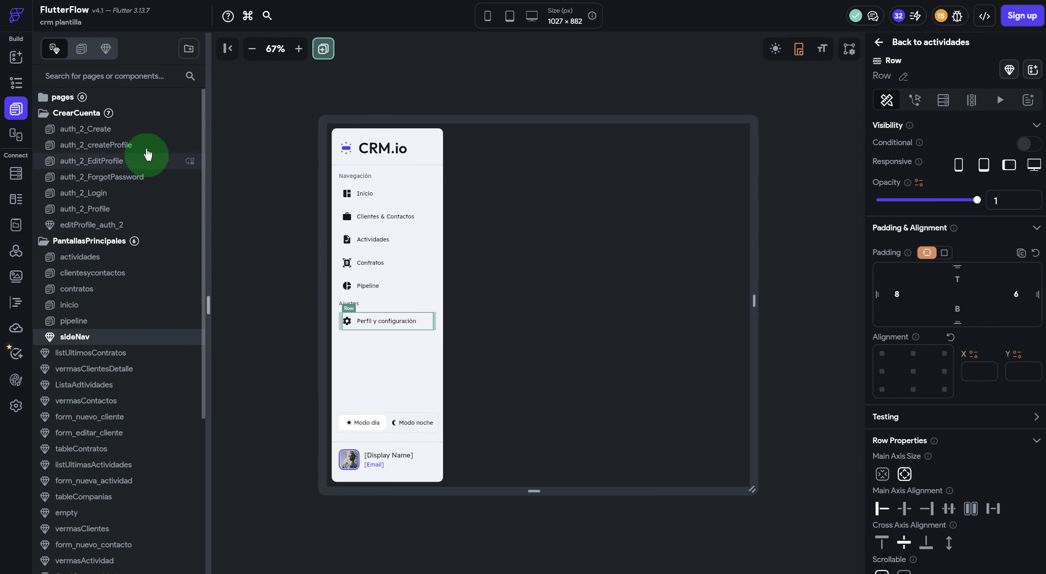
{"action": "left_click", "coordinate": [880, 44]}
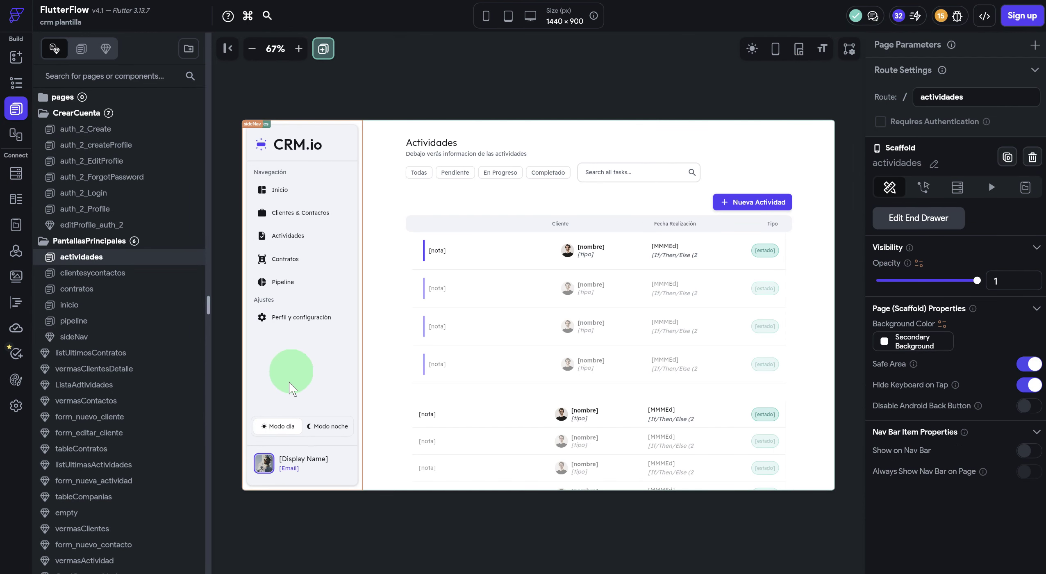
- Check which variable supplies the path of the client image in the first row of the activities list
{"action": "left_click", "coordinate": [264, 463]}
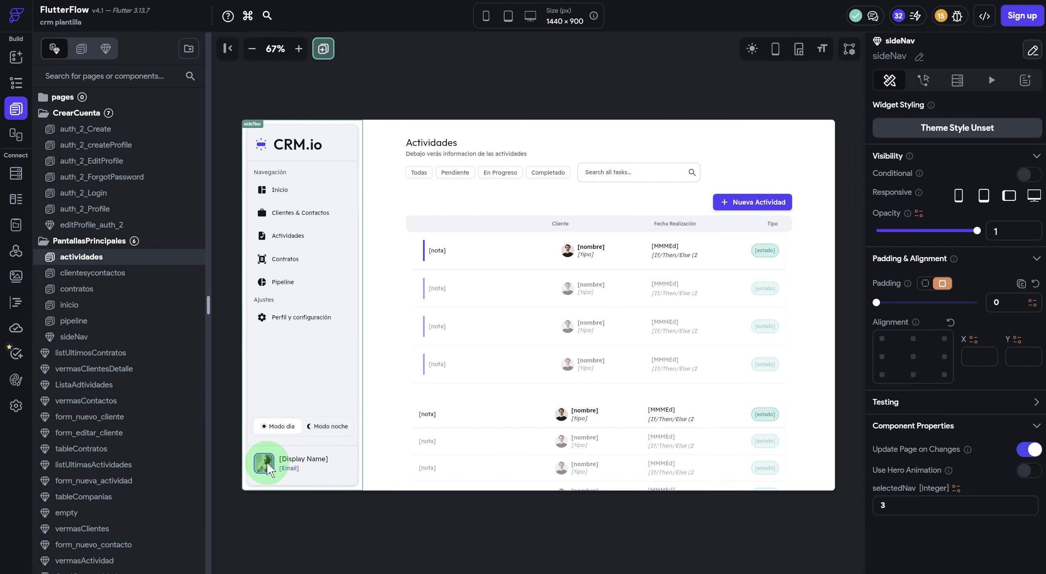
{"action": "left_click", "coordinate": [568, 250]}
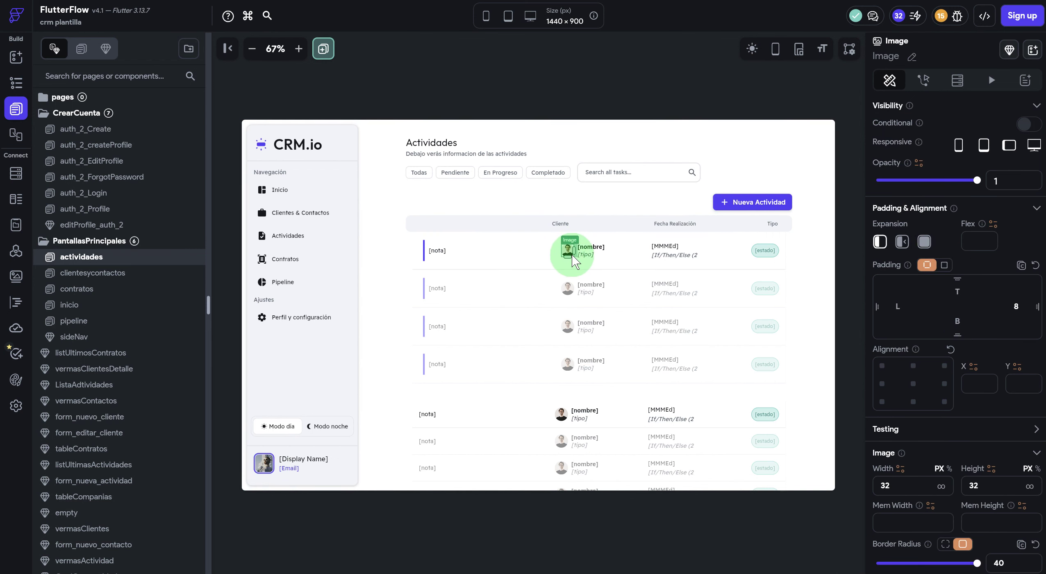
{"action": "scroll", "coordinate": [978, 328], "scroll_direction": "down", "scroll_amount": 8}
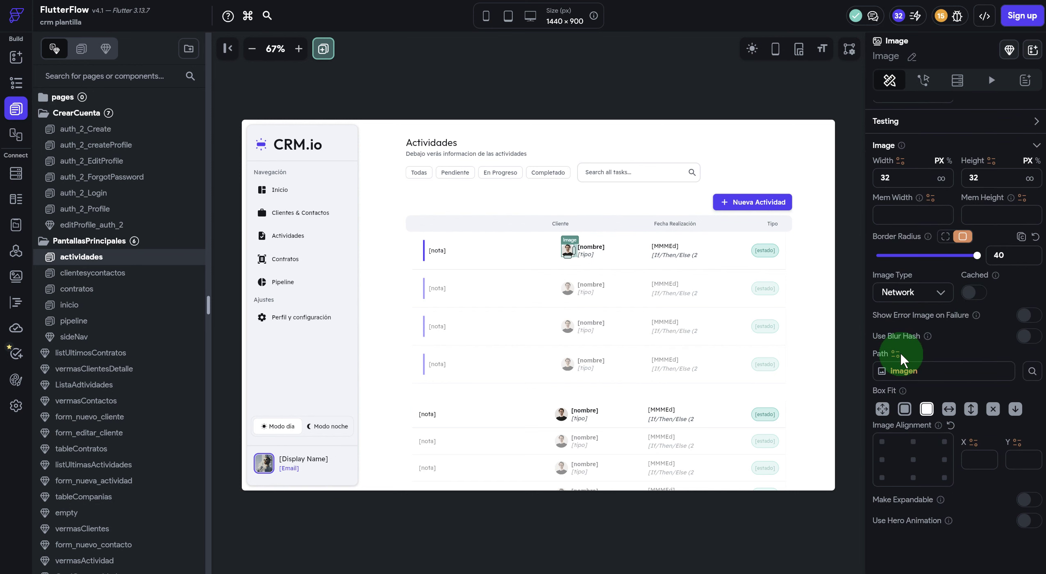
{"action": "left_click", "coordinate": [896, 354]}
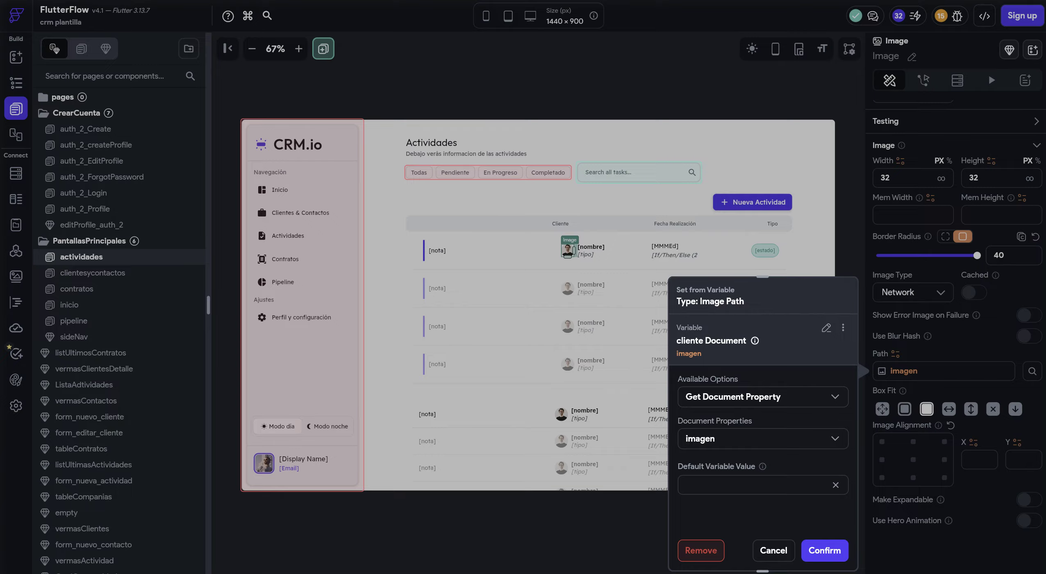
- Search Google for "imagen usuario placeholder" in an incognito browser window
{"action": "key", "text": "ctrl+shift+n"}
{"action": "type", "text": "imagen use"}
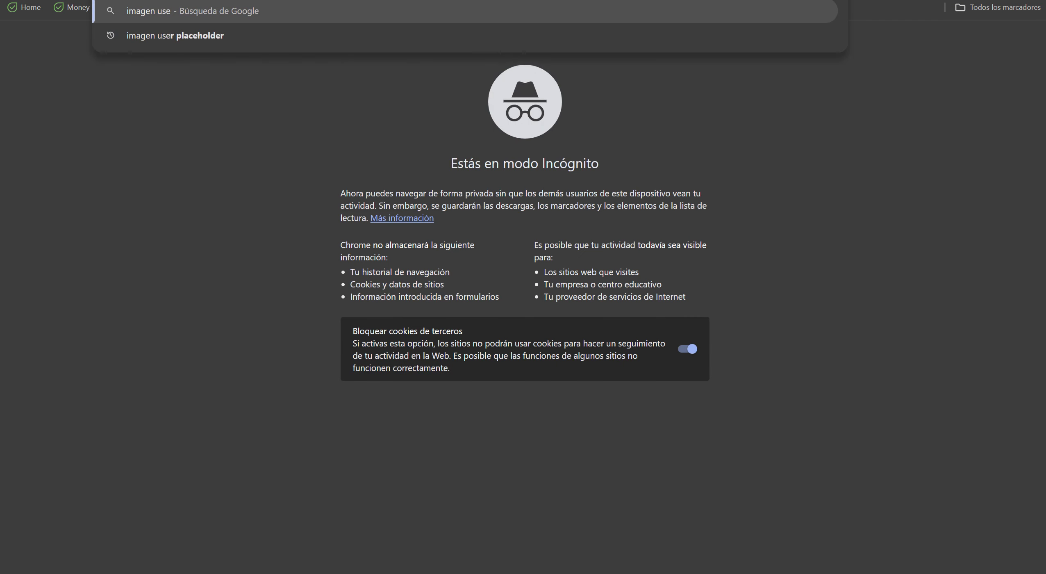
{"action": "type", "text": "uario placeholder"}
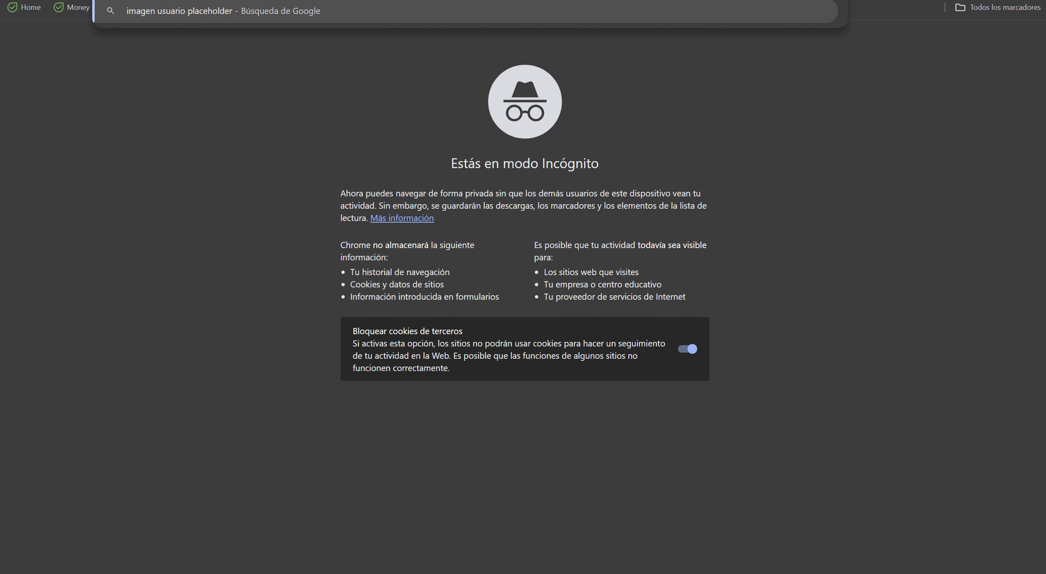
{"action": "key", "text": "Return"}
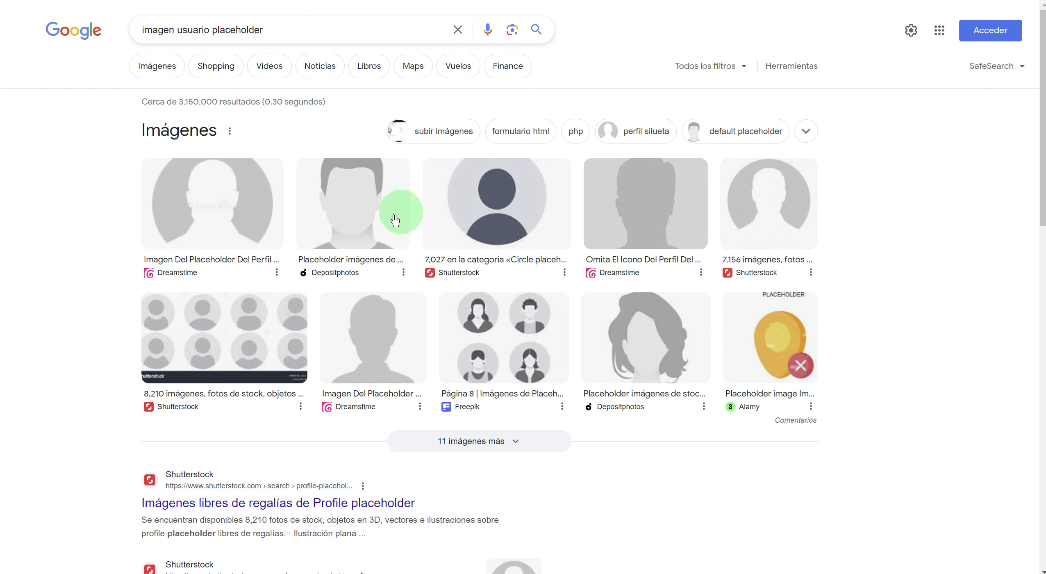
- Open the Shutterstock Circle placeholder result with the dark user silhouette and copy its image address
{"action": "left_click", "coordinate": [456, 205]}
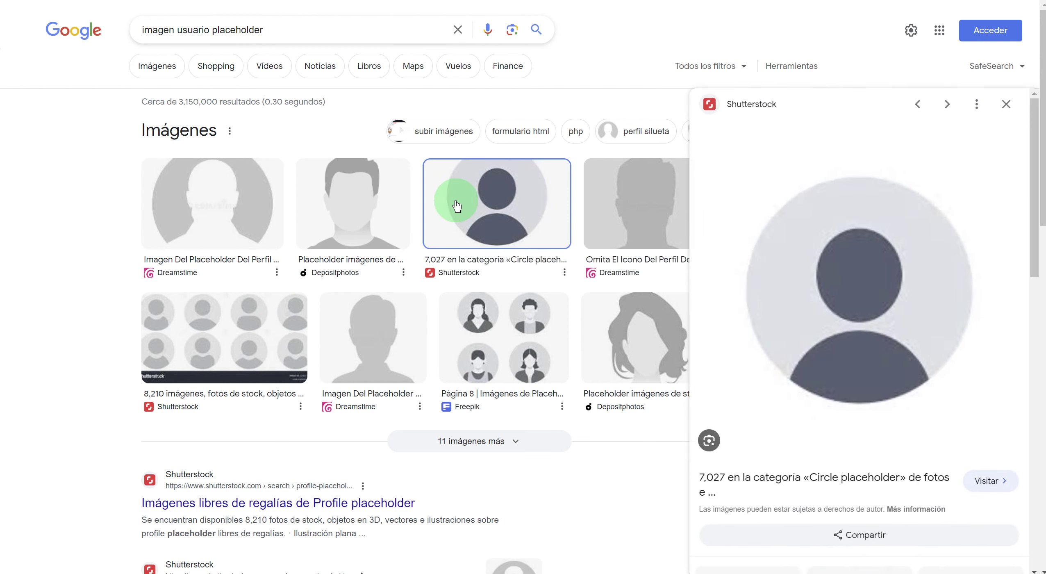
{"action": "right_click", "coordinate": [844, 267]}
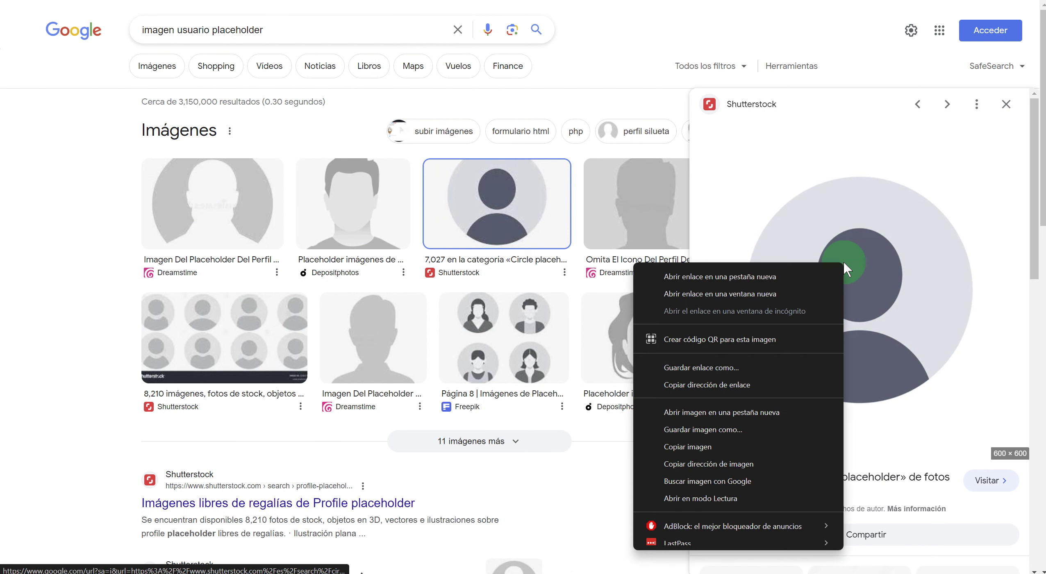
{"action": "left_click", "coordinate": [700, 464]}
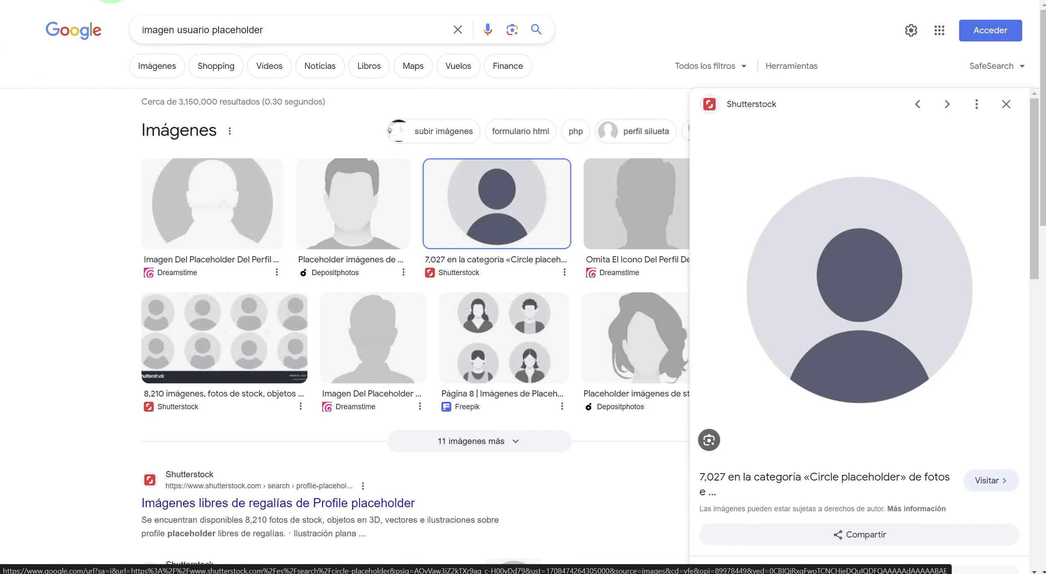
- Switch back to FlutterFlow and set the default value of the first-row client image's path variable to the copied image address
{"action": "key", "text": "alt+Tab"}
{"action": "left_click", "coordinate": [714, 484]}
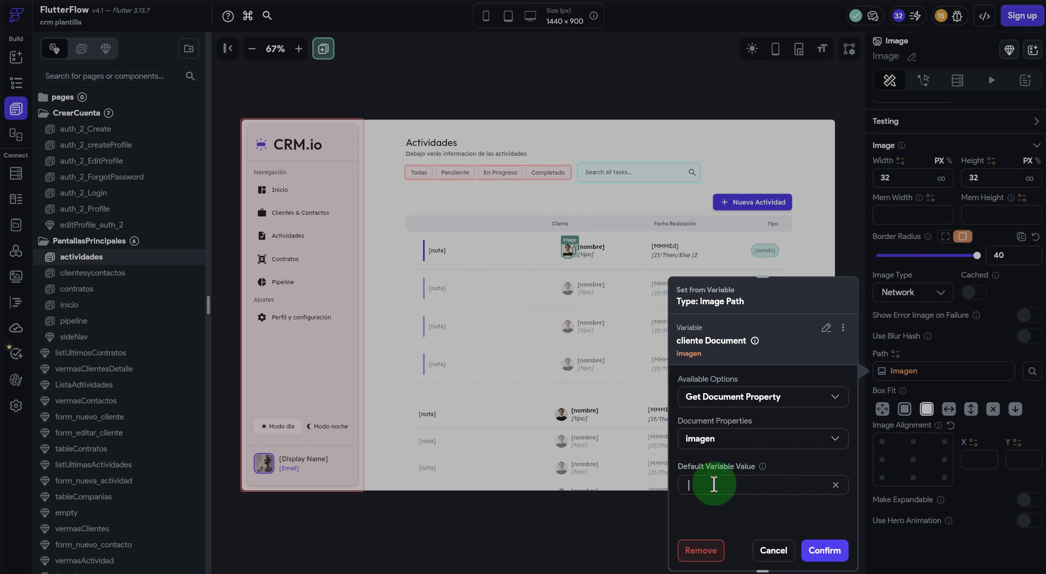
{"action": "key", "text": "ctrl+v"}
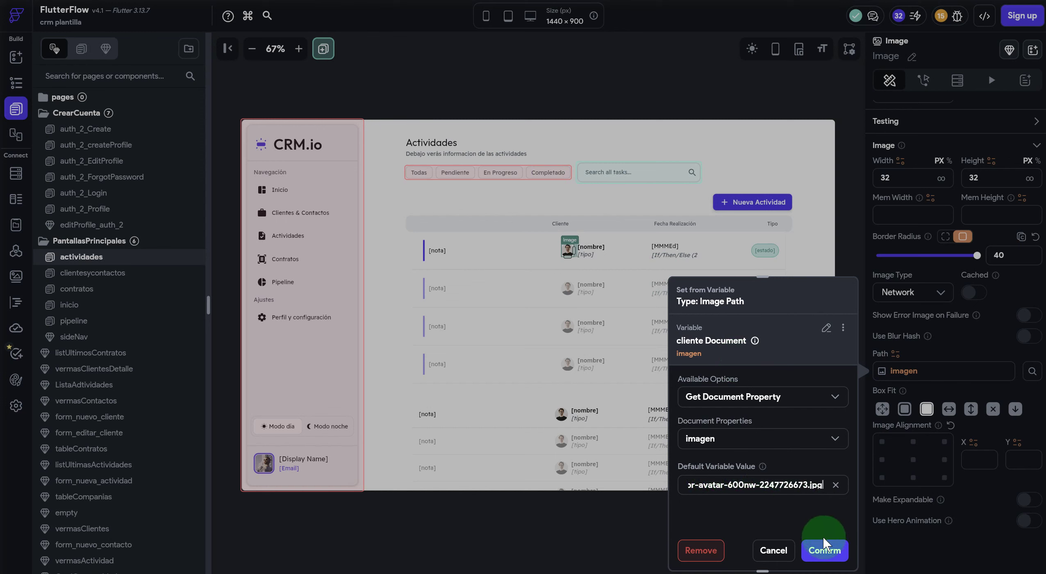
{"action": "left_click", "coordinate": [824, 554]}
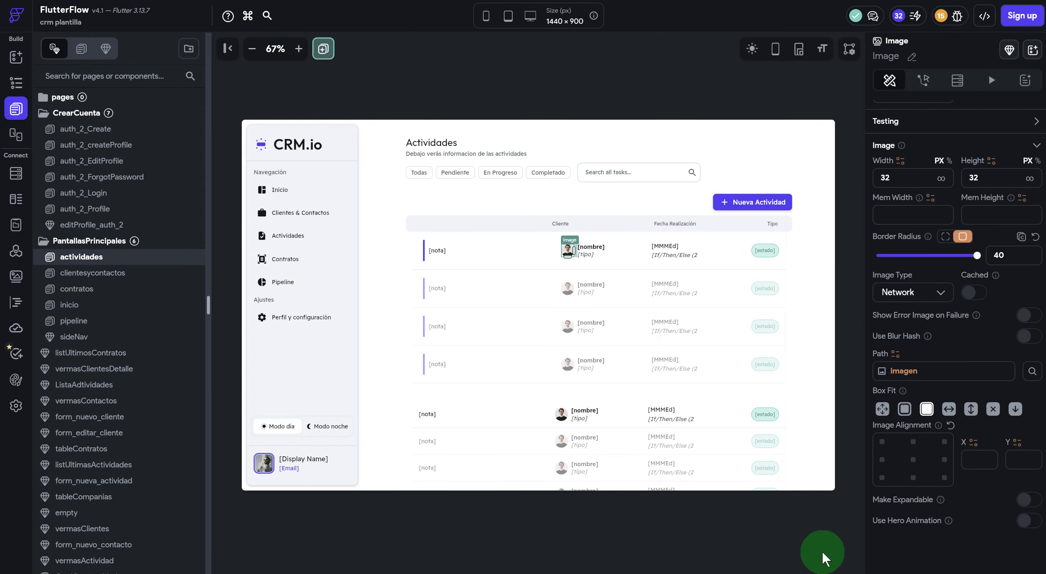
{"action": "left_click", "coordinate": [902, 371]}
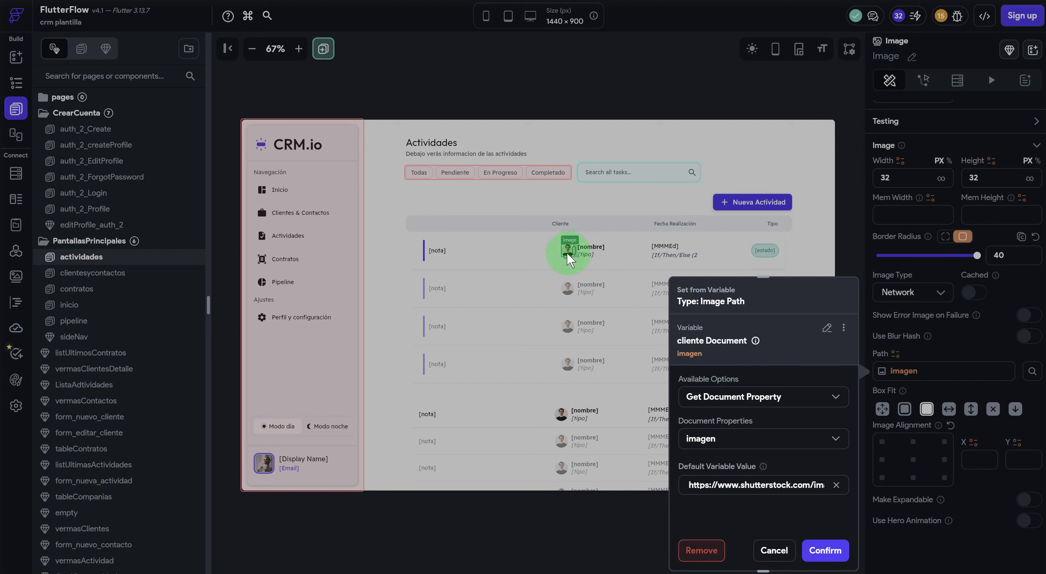
{"action": "left_click", "coordinate": [826, 551]}
- Copy the imagen variable of the client image's path and remove it from the path
{"action": "left_click", "coordinate": [893, 373]}
{"action": "left_click", "coordinate": [843, 327]}
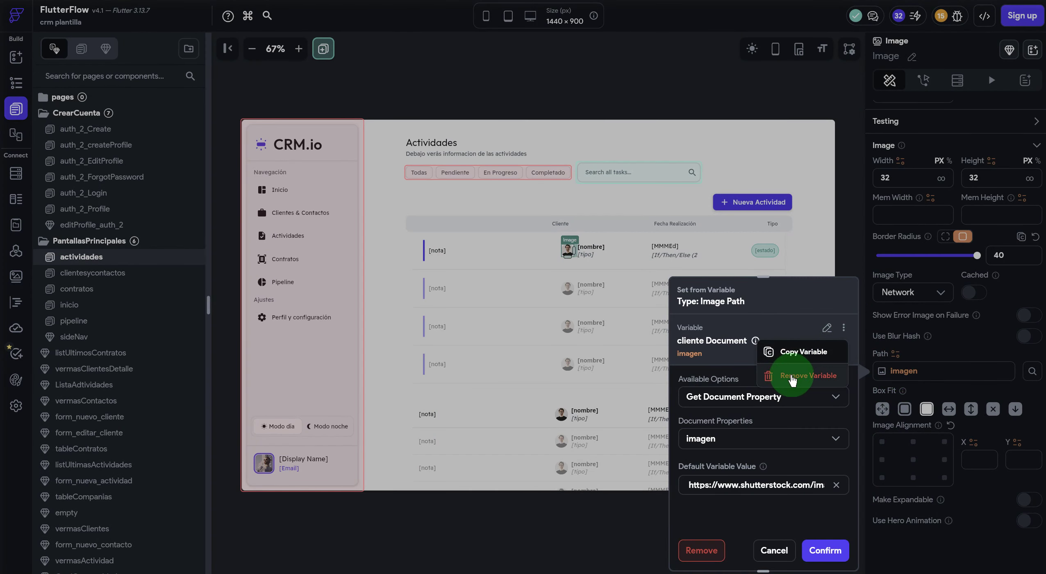
{"action": "left_click", "coordinate": [796, 356]}
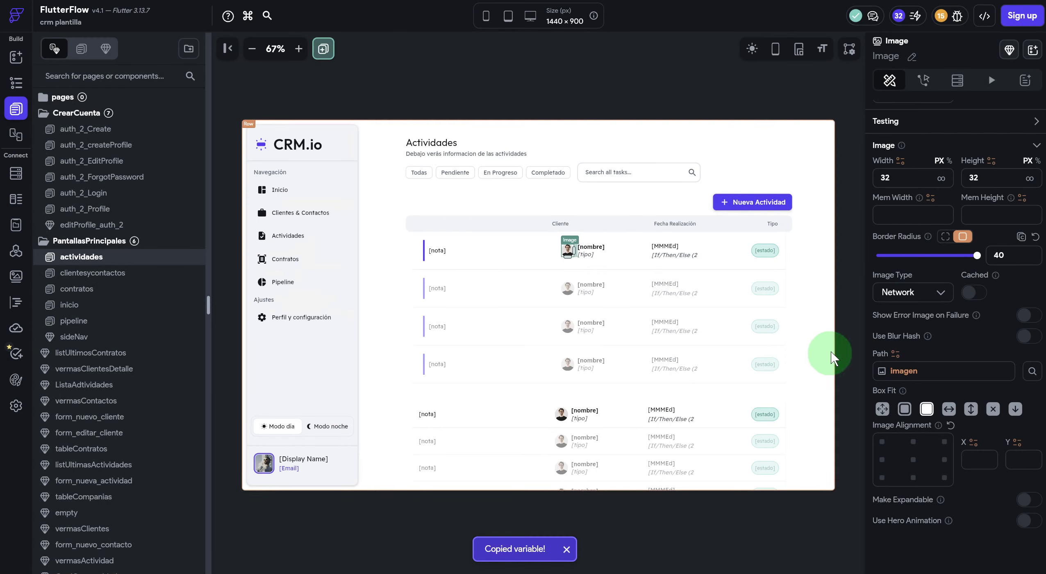
{"action": "left_click", "coordinate": [896, 370]}
{"action": "left_click", "coordinate": [844, 336]}
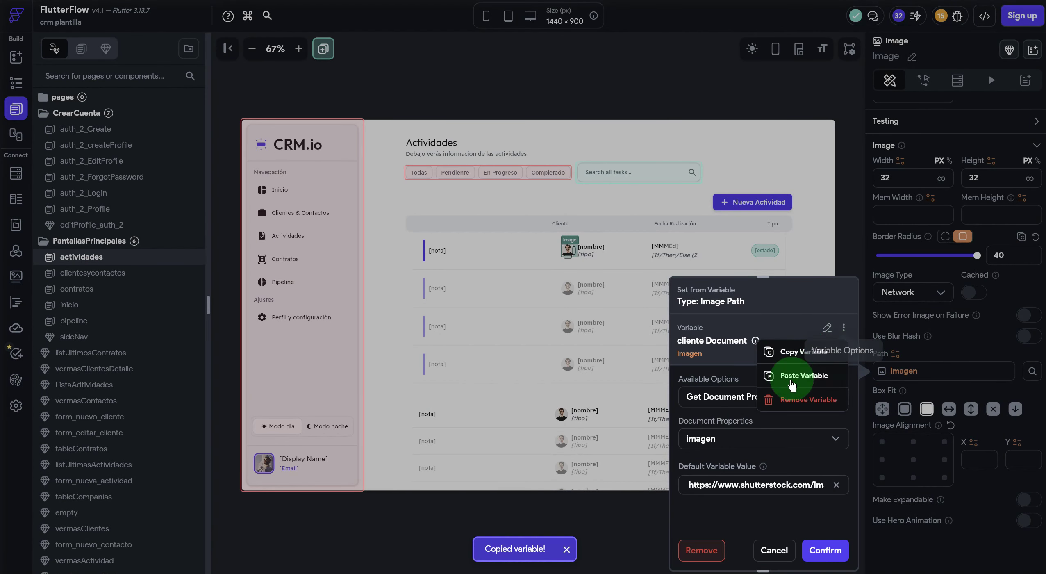
{"action": "left_click", "coordinate": [778, 400]}
{"action": "left_click", "coordinate": [885, 389]}
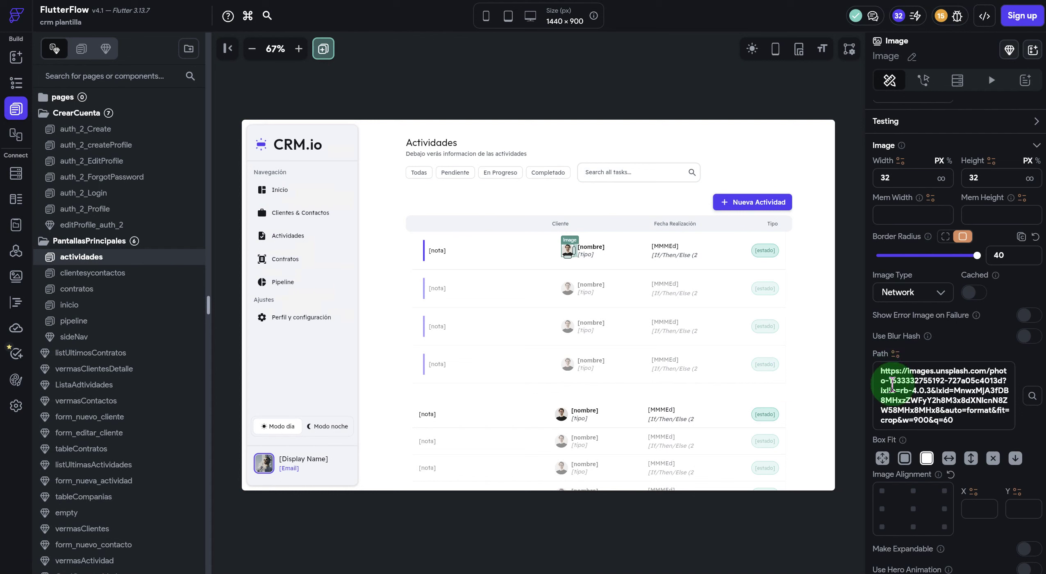
{"action": "triple_click", "coordinate": [979, 424]}
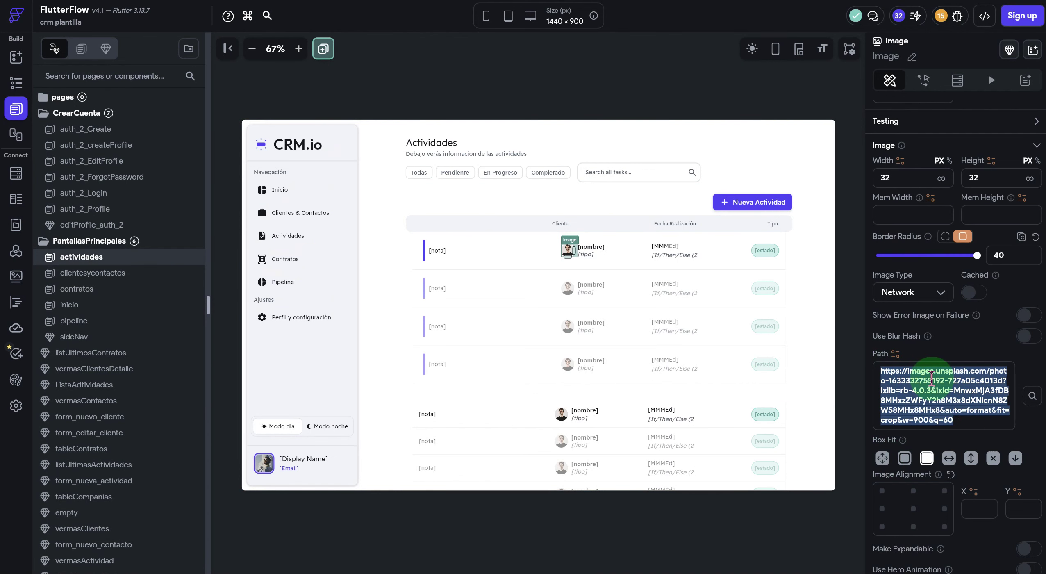
{"action": "key", "text": "super+v"}
{"action": "left_click", "coordinate": [918, 232]}
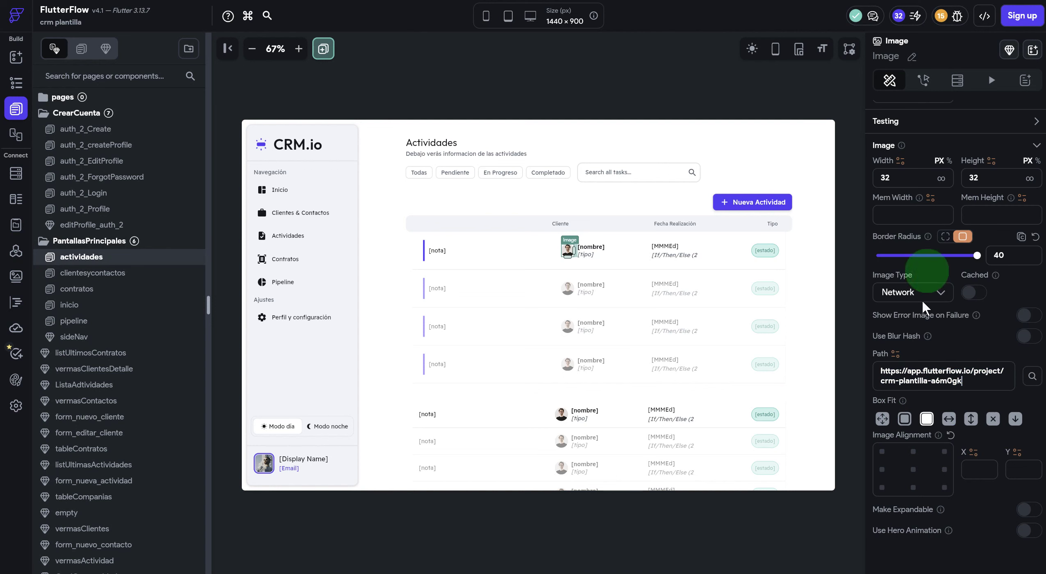
{"action": "left_click", "coordinate": [746, 538]}
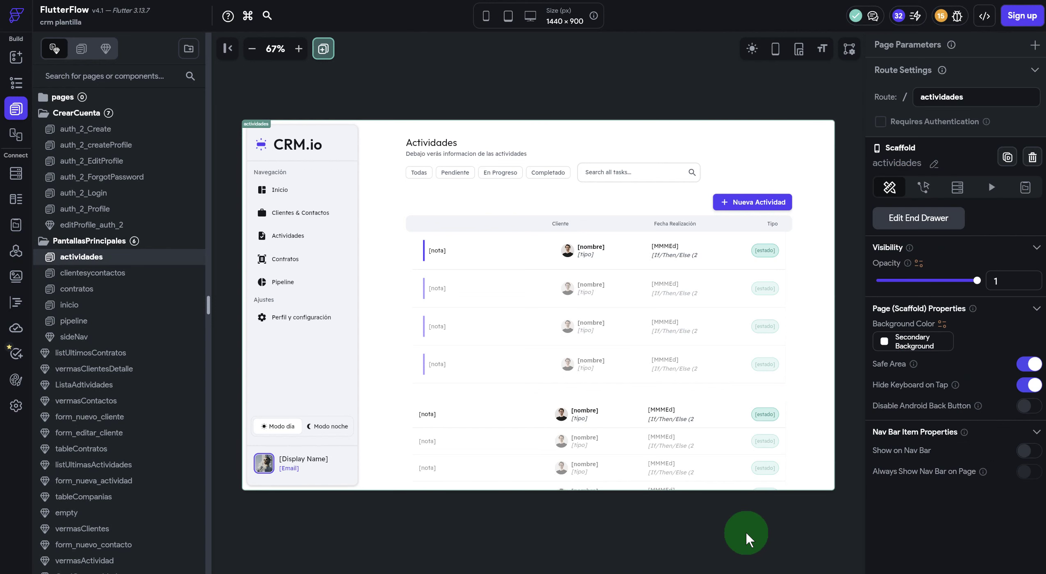
{"action": "left_click", "coordinate": [568, 250]}
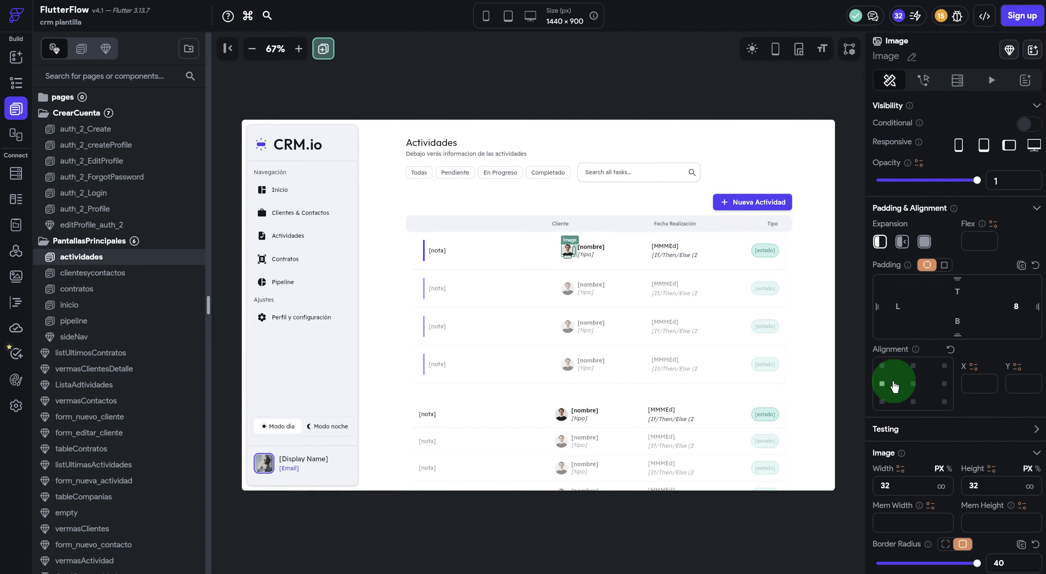
{"action": "scroll", "coordinate": [895, 387], "scroll_direction": "down", "scroll_amount": 7}
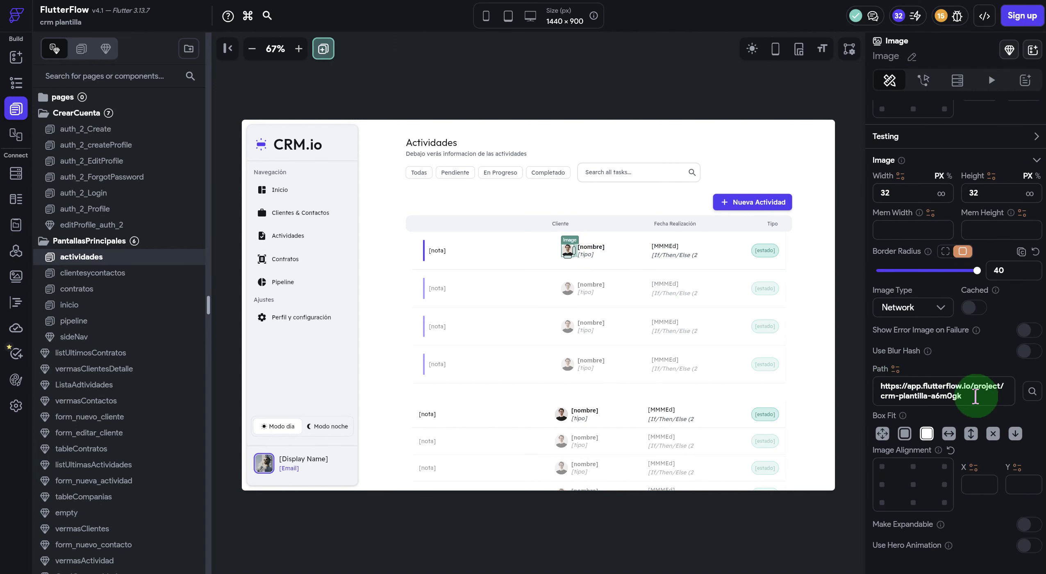
{"action": "left_click_drag", "start_coordinate": [976, 397], "coordinate": [852, 395]}
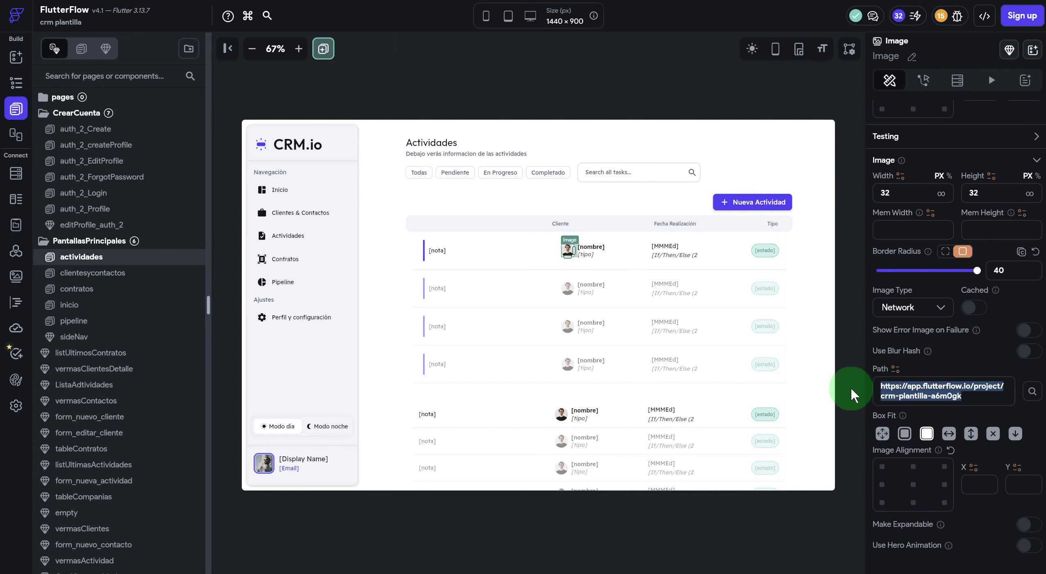
{"action": "key", "text": "super+v"}
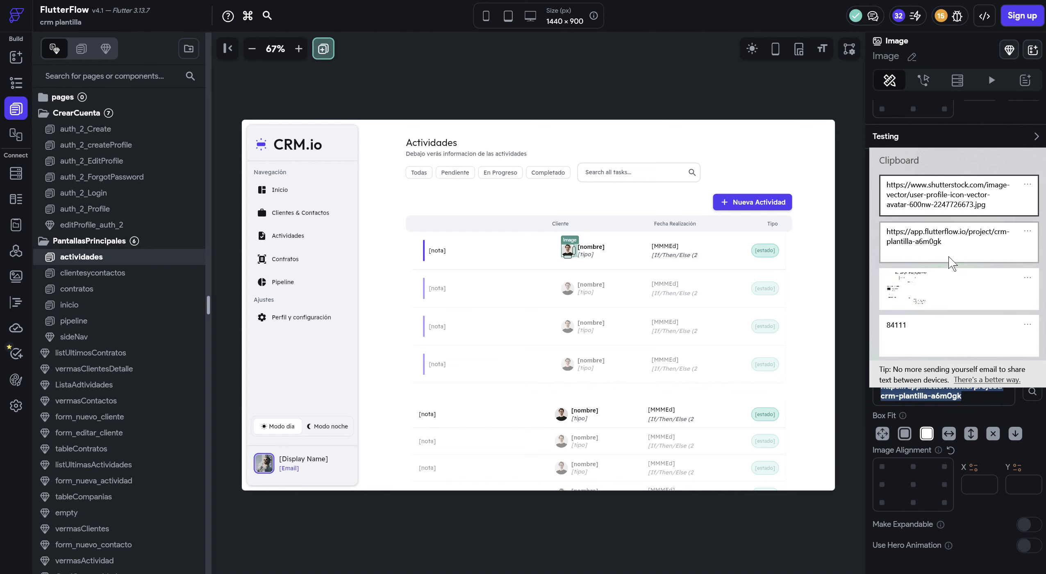
{"action": "left_click", "coordinate": [940, 205]}
{"action": "left_click", "coordinate": [917, 451]}
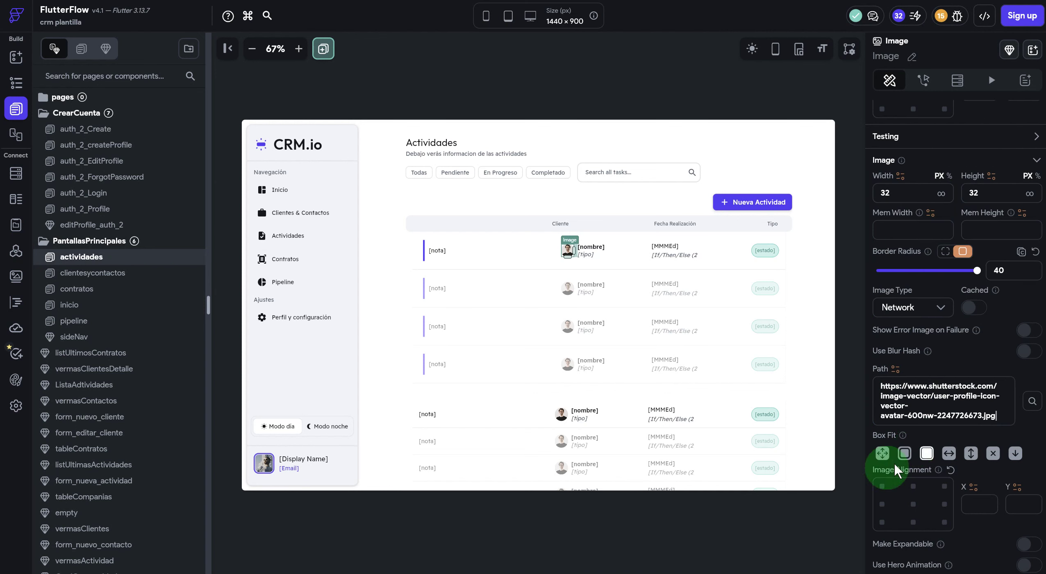
{"action": "left_click", "coordinate": [848, 412]}
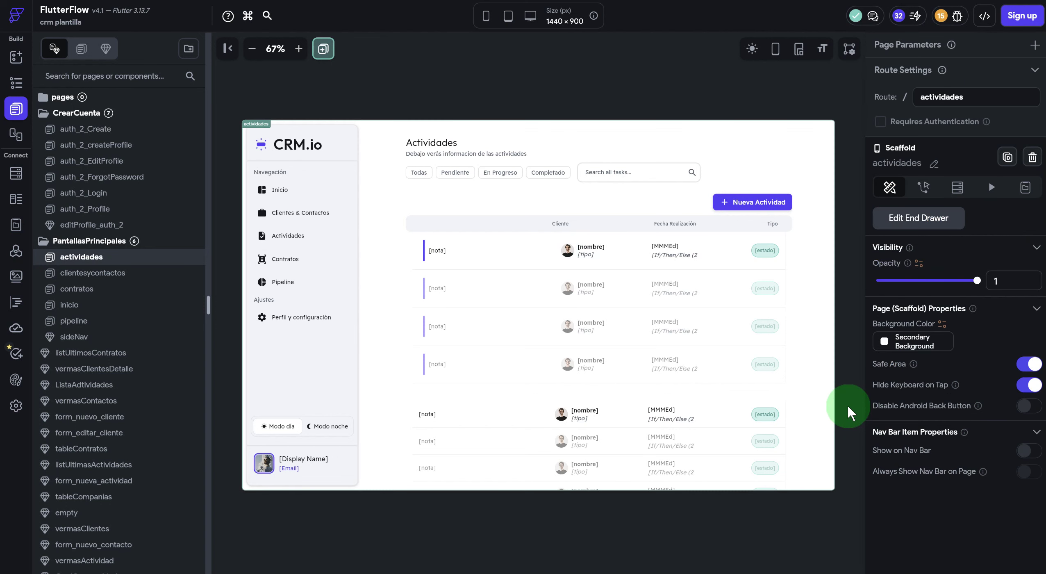
{"action": "left_click", "coordinate": [567, 250]}
{"action": "scroll", "coordinate": [963, 382], "scroll_direction": "down", "scroll_amount": 3}
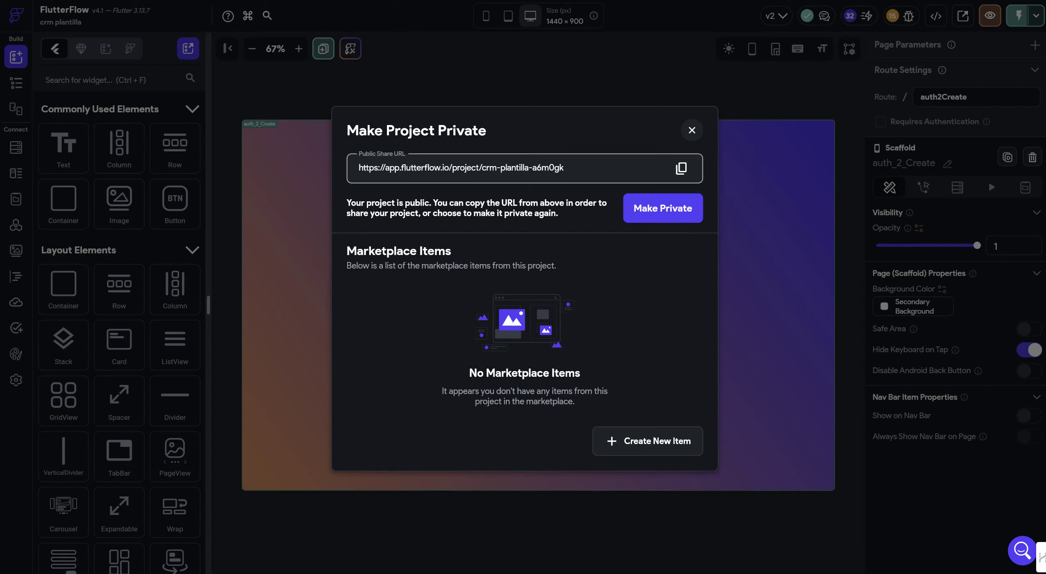
- Close the project privacy dialog in the editable project and open the actividades page with its widget tree
{"action": "left_click", "coordinate": [612, 168]}
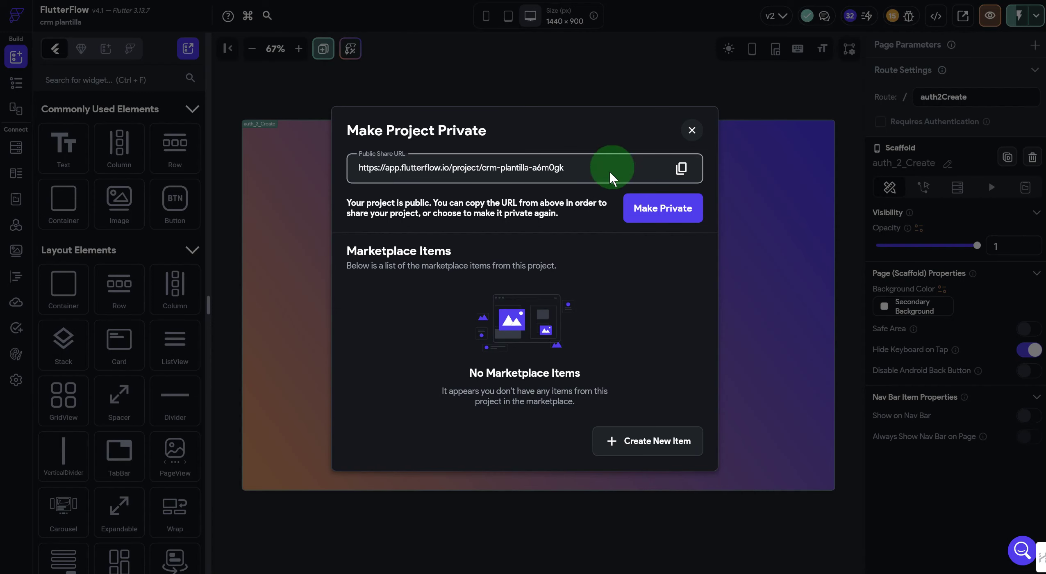
{"action": "left_click", "coordinate": [693, 133]}
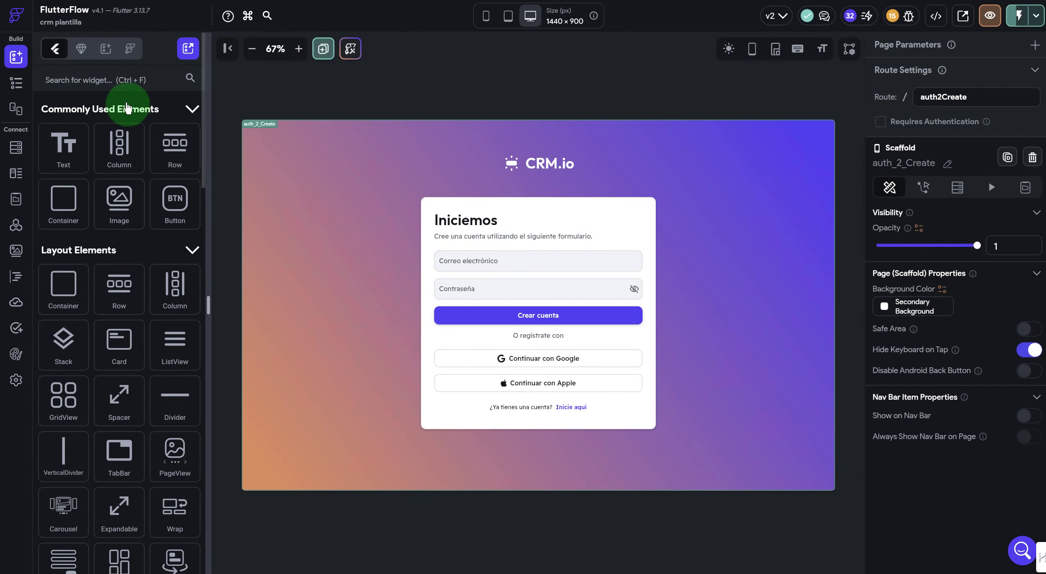
{"action": "left_click", "coordinate": [78, 82]}
{"action": "left_click", "coordinate": [12, 95]}
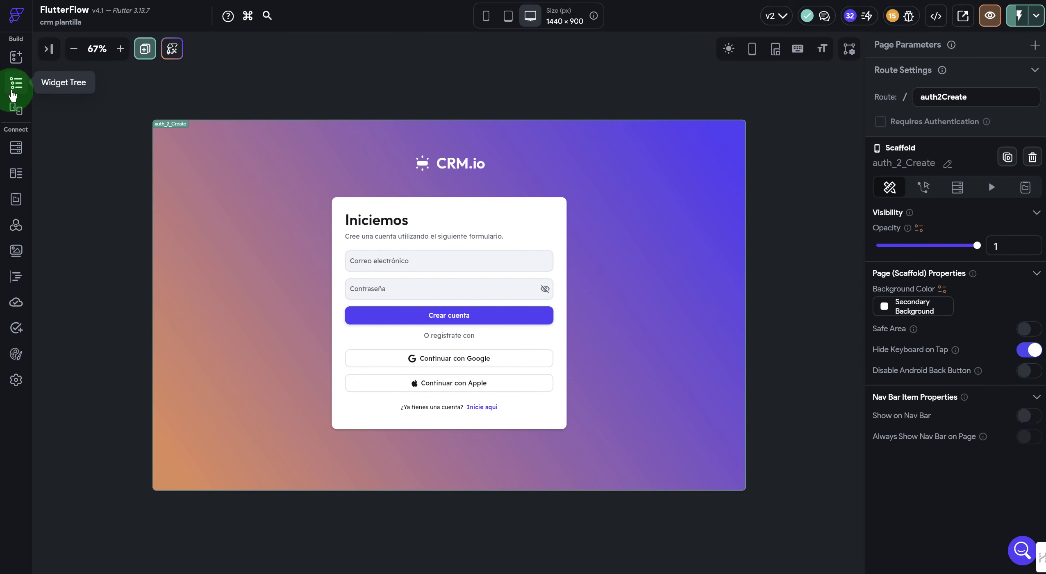
{"action": "left_click", "coordinate": [12, 95]}
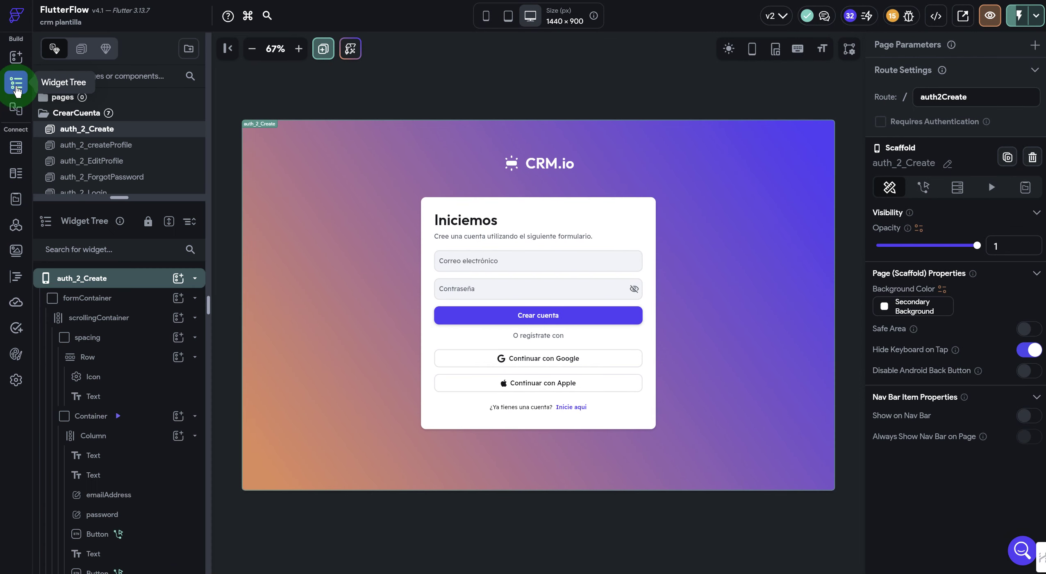
{"action": "scroll", "coordinate": [94, 160], "scroll_direction": "down", "scroll_amount": 5}
{"action": "scroll", "coordinate": [111, 168], "scroll_direction": "up", "scroll_amount": 1}
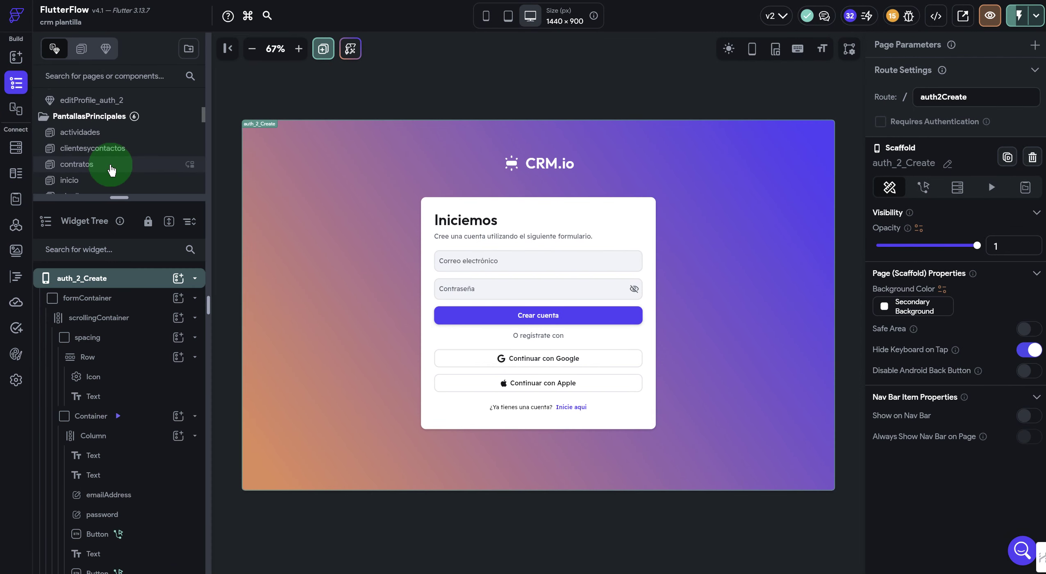
{"action": "left_click", "coordinate": [76, 137]}
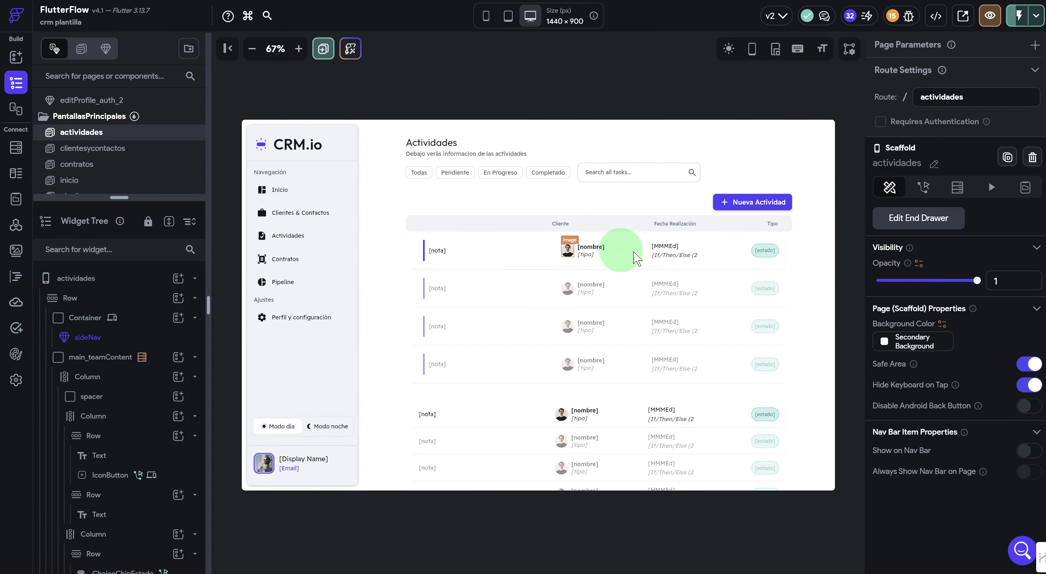
{"action": "left_click", "coordinate": [600, 251]}
{"action": "scroll", "coordinate": [937, 418], "scroll_direction": "down", "scroll_amount": 5}
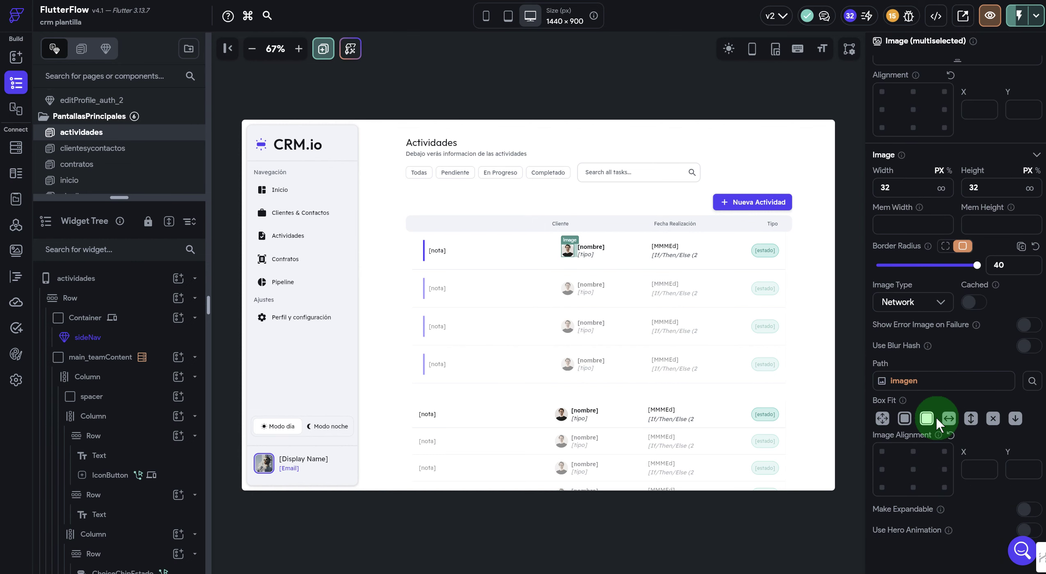
{"action": "scroll", "coordinate": [904, 387], "scroll_direction": "down", "scroll_amount": 1}
{"action": "left_click", "coordinate": [901, 373]}
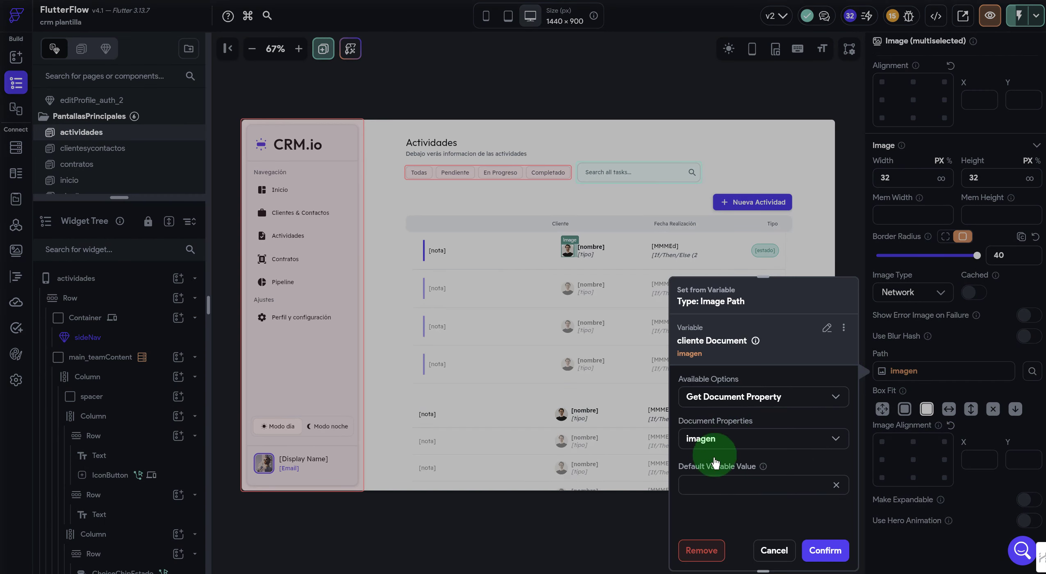
{"action": "key", "text": "super+v"}
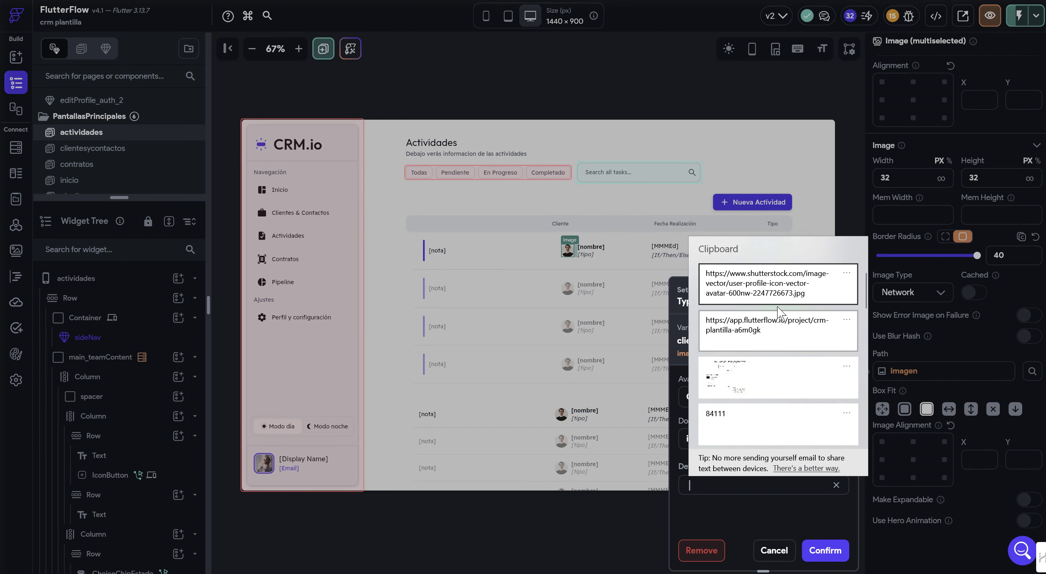
{"action": "left_click", "coordinate": [756, 287]}
{"action": "left_click", "coordinate": [828, 560]}
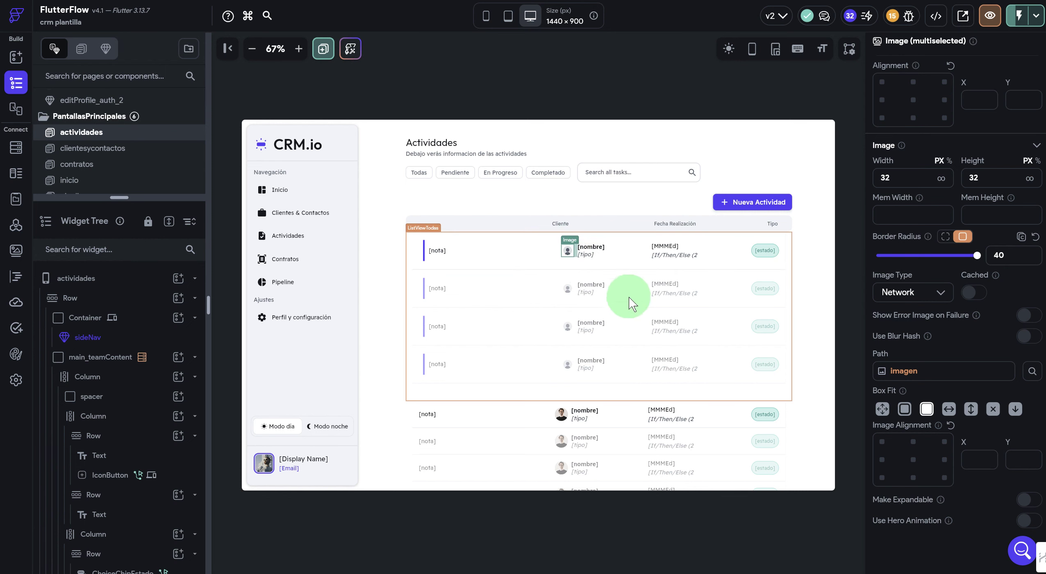
{"action": "scroll", "coordinate": [630, 303], "scroll_direction": "down", "scroll_amount": 1}
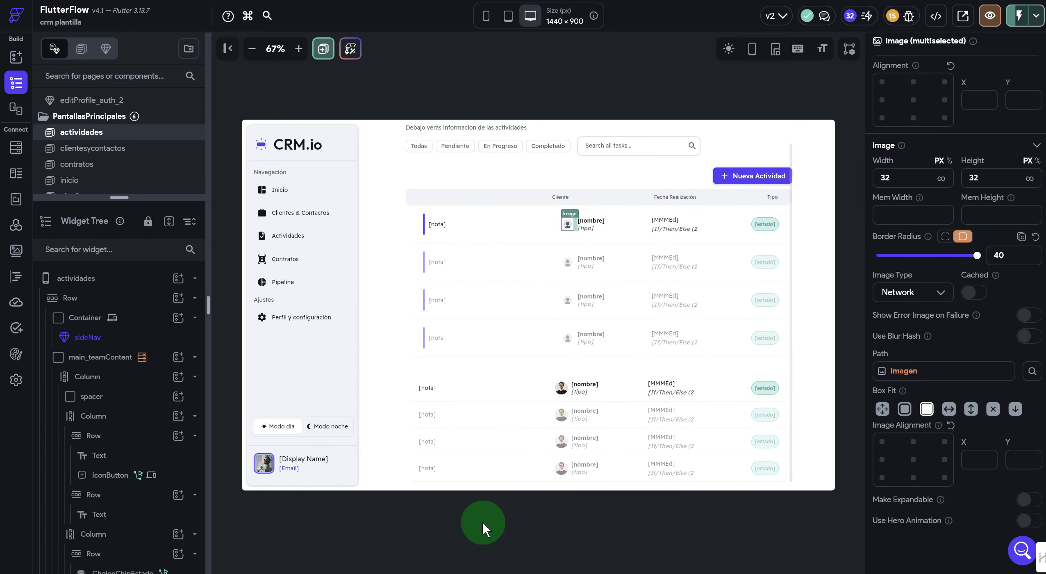
- Select the ListViewFiltrada list on the actividades page and examine its properties and rows
{"action": "left_click", "coordinate": [483, 522]}
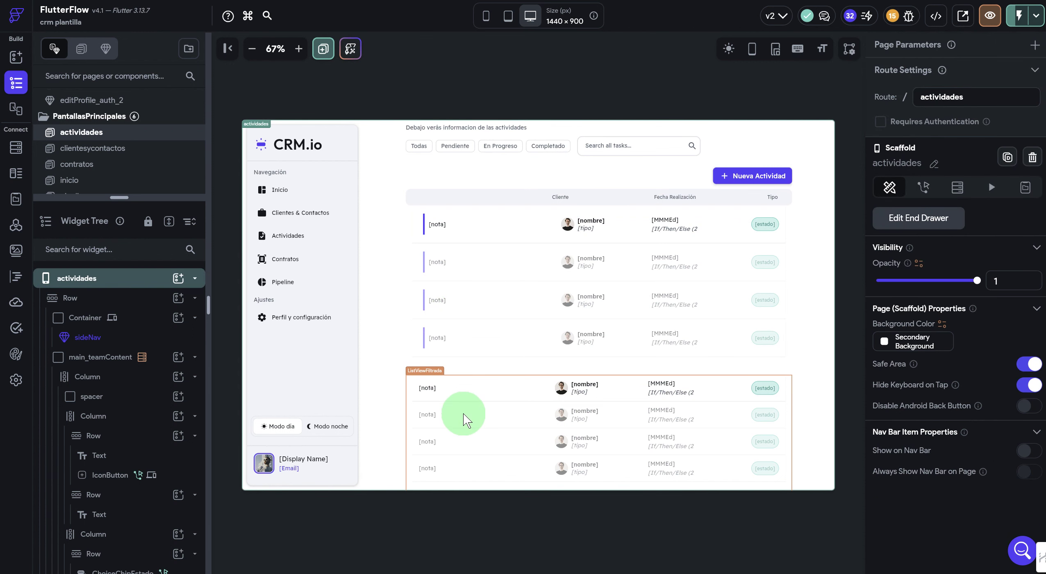
{"action": "left_click", "coordinate": [422, 371]}
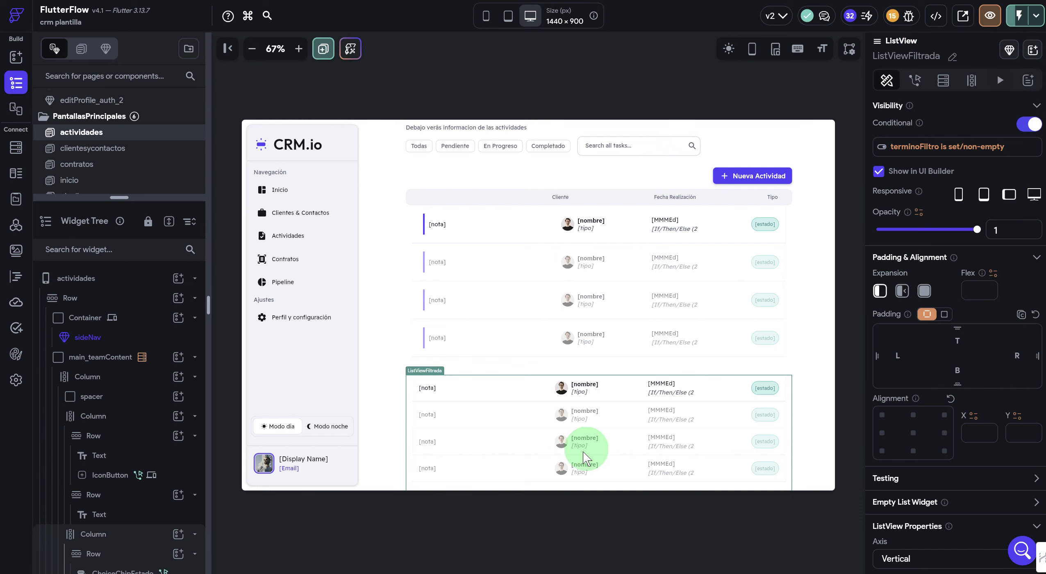
{"action": "left_click", "coordinate": [976, 90]}
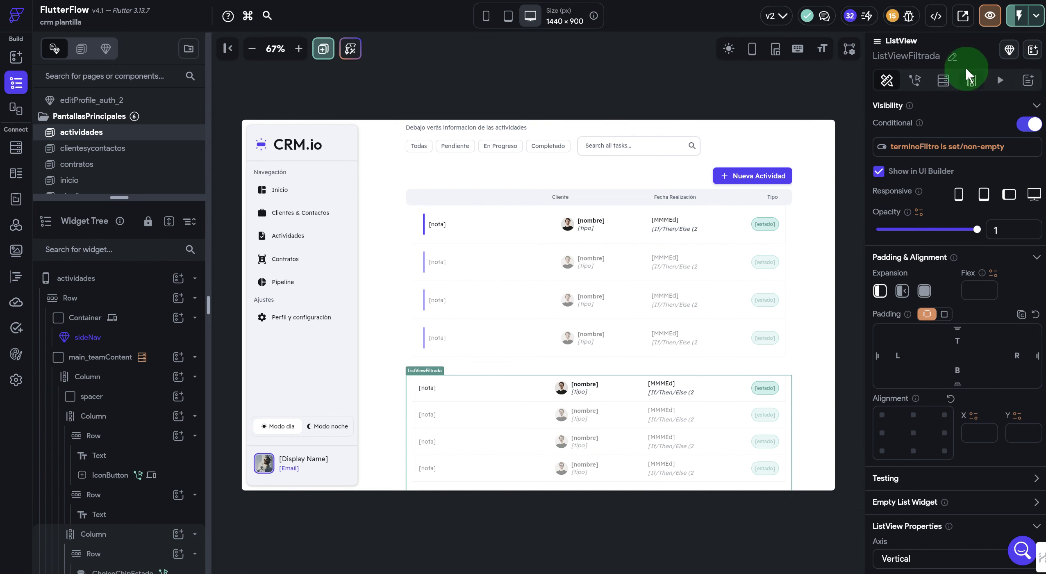
{"action": "scroll", "coordinate": [611, 404], "scroll_direction": "down", "scroll_amount": 1}
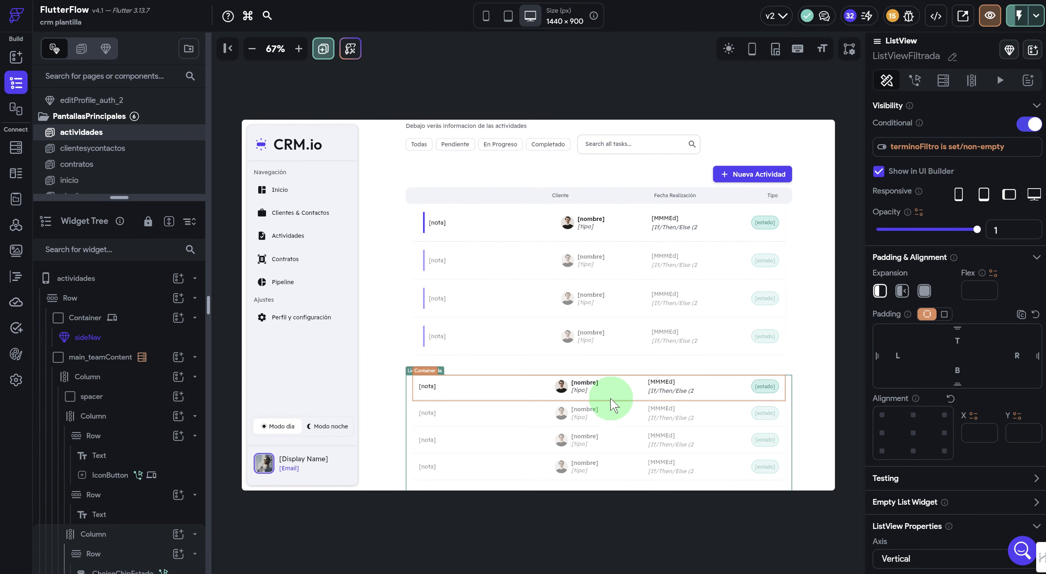
{"action": "scroll", "coordinate": [613, 404], "scroll_direction": "down", "scroll_amount": 1}
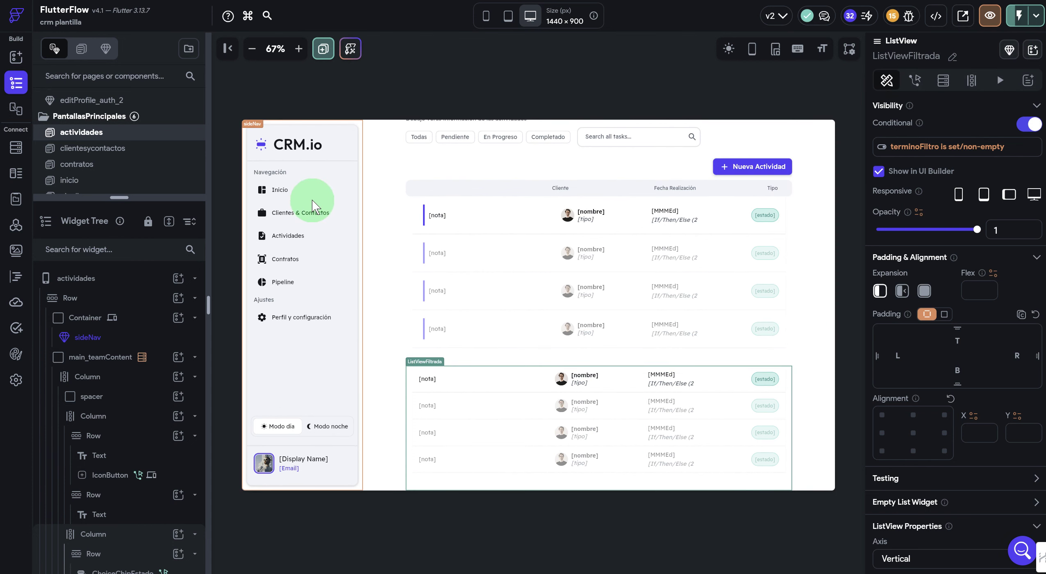
- Open the clientesycontactos page, inspect the tableCompanias component in its client list, and clear the selection
{"action": "left_click", "coordinate": [140, 164]}
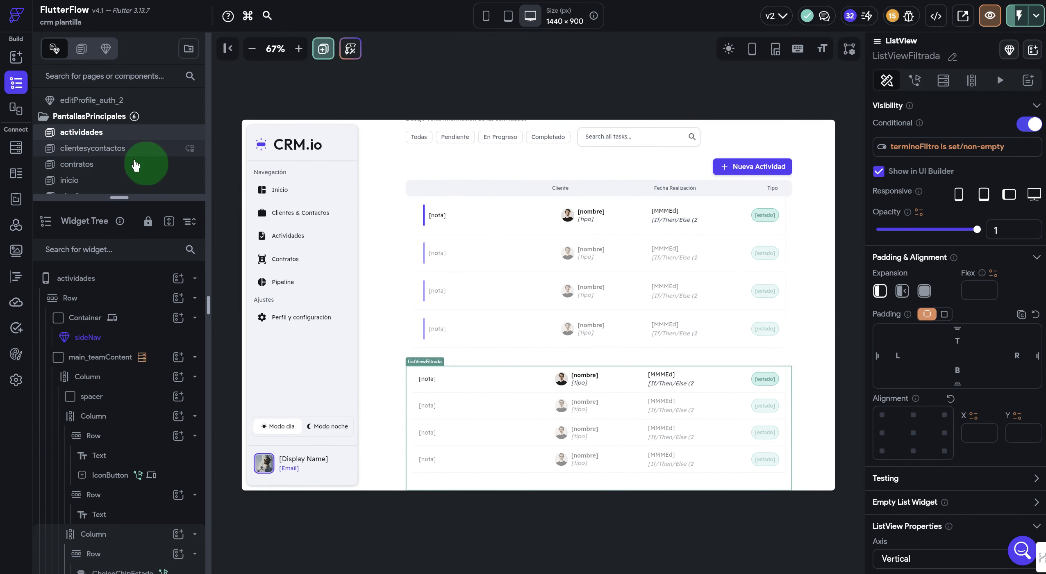
{"action": "left_click", "coordinate": [96, 154]}
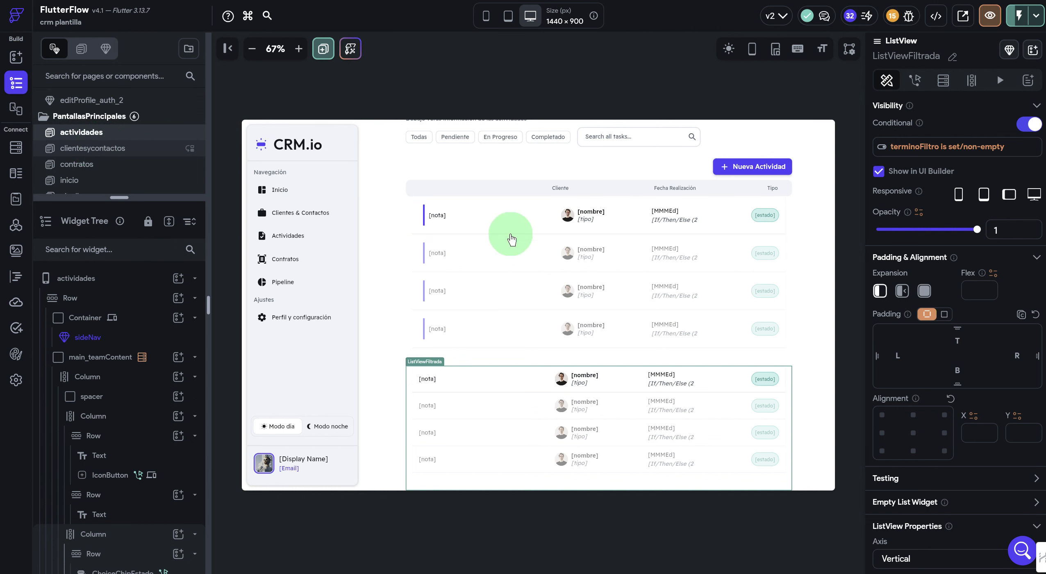
{"action": "scroll", "coordinate": [596, 289], "scroll_direction": "down", "scroll_amount": 3}
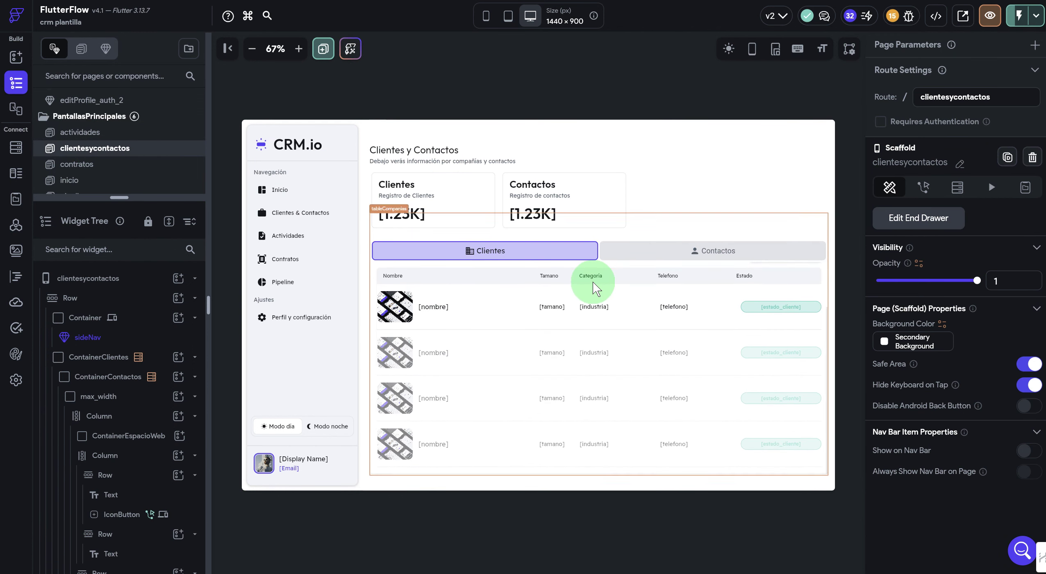
{"action": "left_click", "coordinate": [533, 383]}
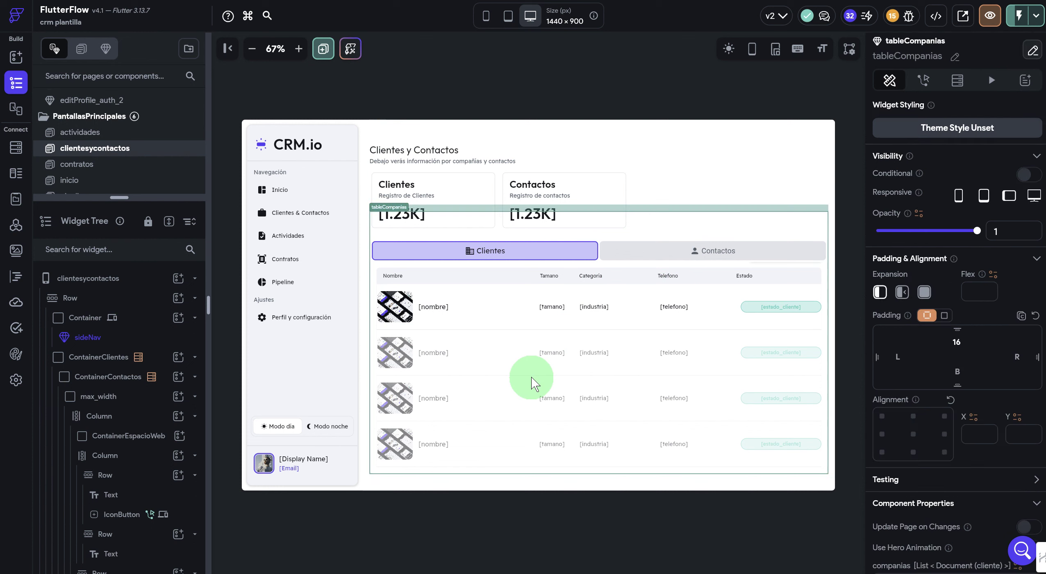
{"action": "left_click", "coordinate": [1033, 51]}
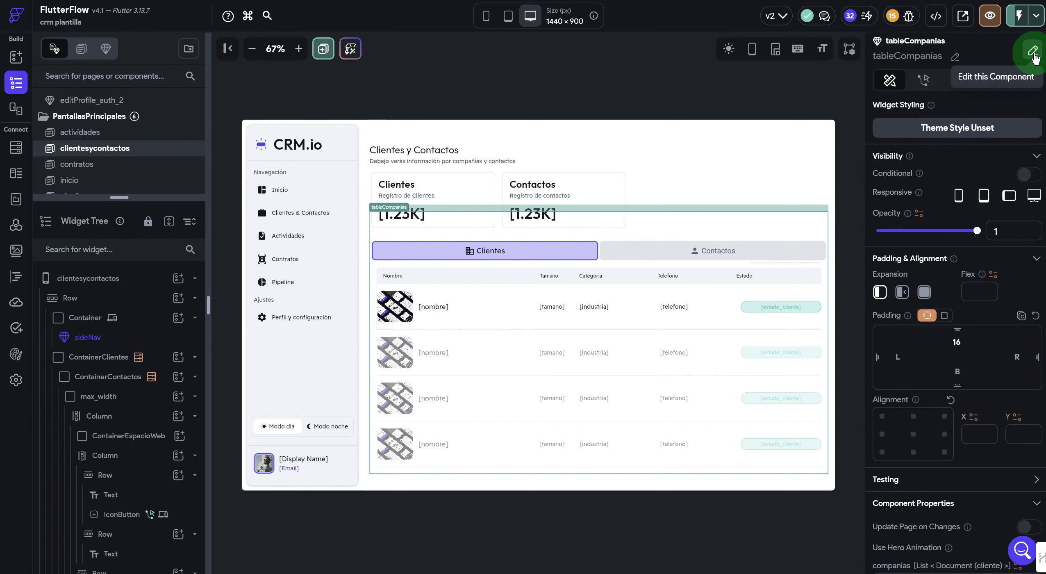
{"action": "left_click", "coordinate": [743, 105]}
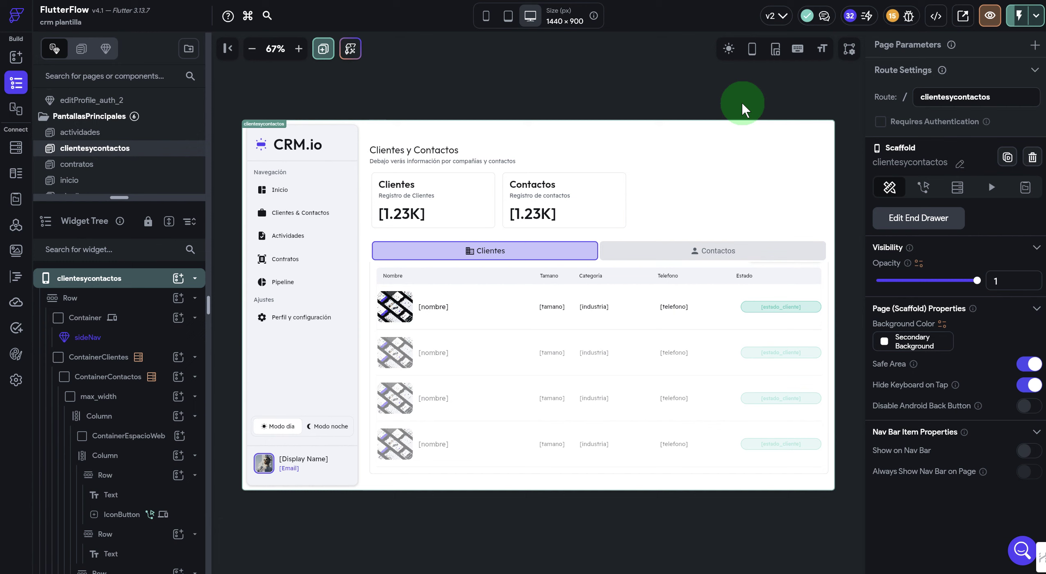
{"action": "left_click", "coordinate": [615, 105]}
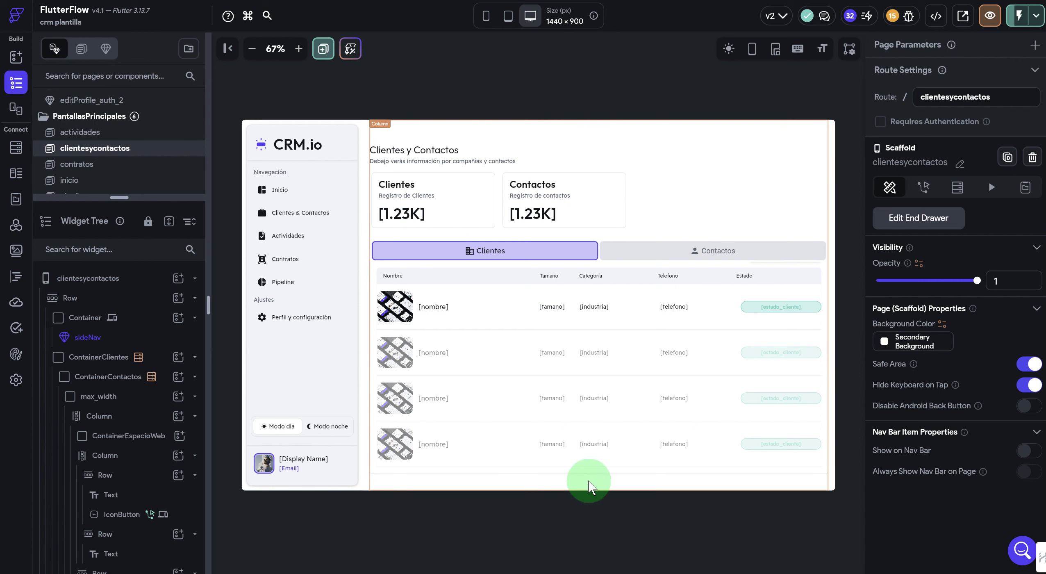
{"action": "scroll", "coordinate": [573, 387], "scroll_direction": "up", "scroll_amount": 2}
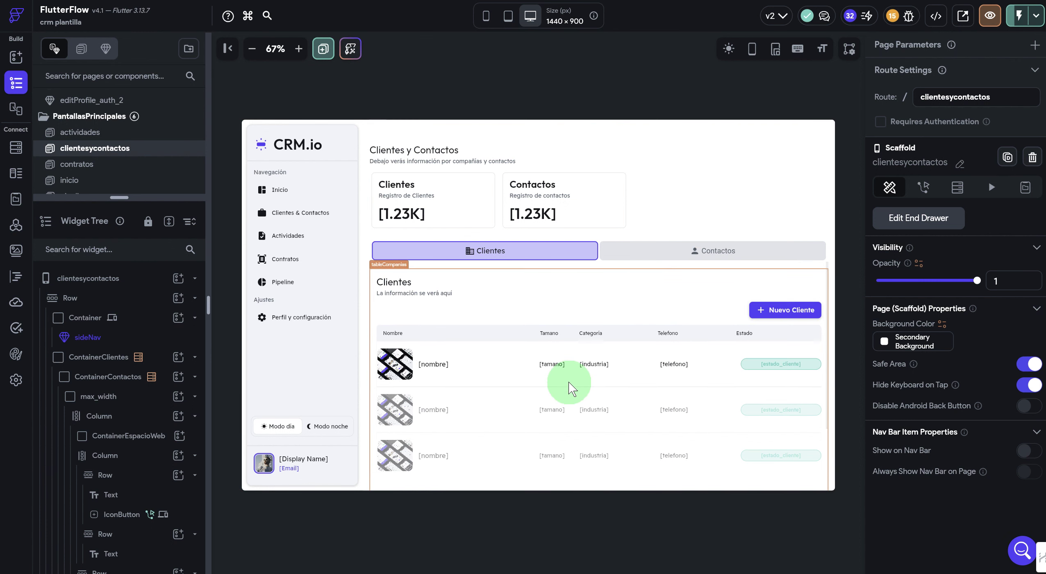
- Inspect the default variable value of the Contactos card's count text, close its variable settings, and clear the selection
{"action": "left_click", "coordinate": [556, 227]}
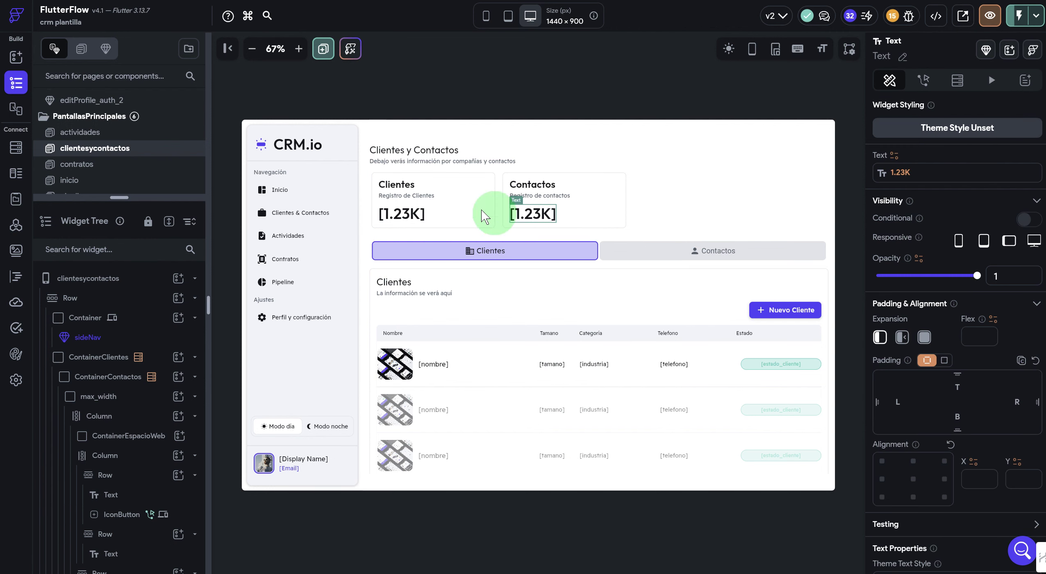
{"action": "left_click", "coordinate": [904, 173]}
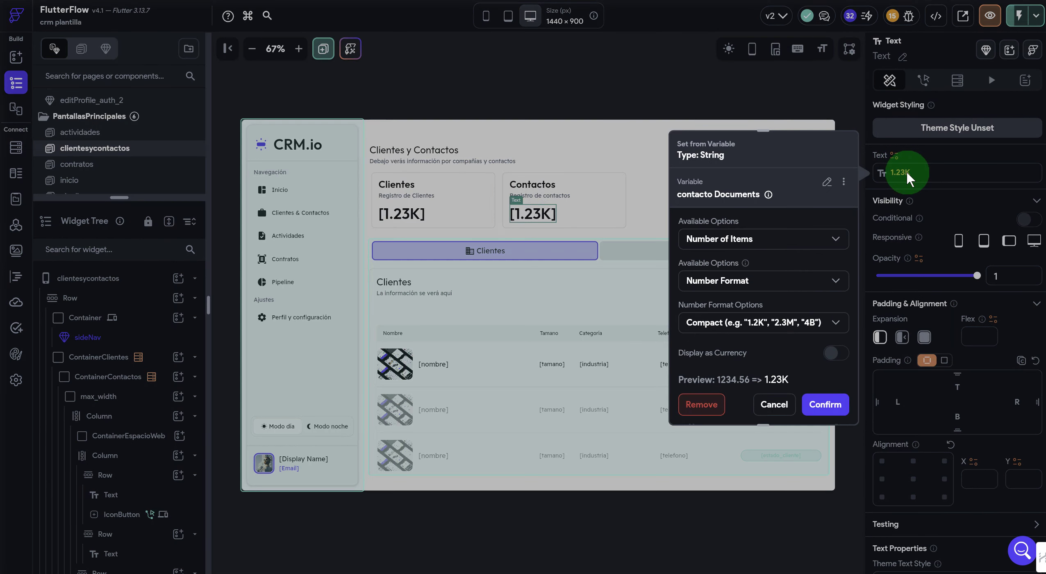
{"action": "scroll", "coordinate": [771, 292], "scroll_direction": "down", "scroll_amount": 3}
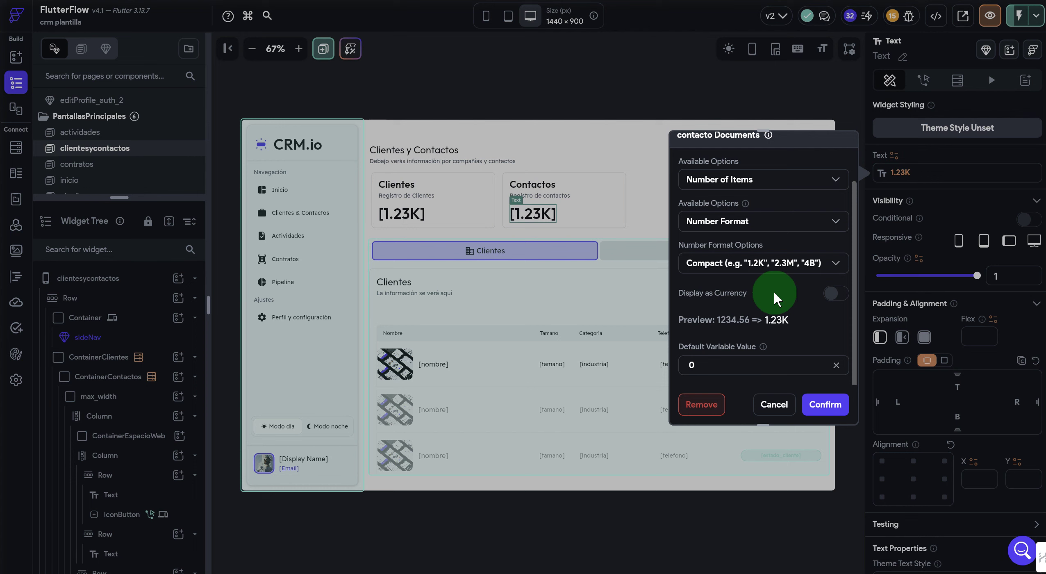
{"action": "double_click", "coordinate": [695, 365]}
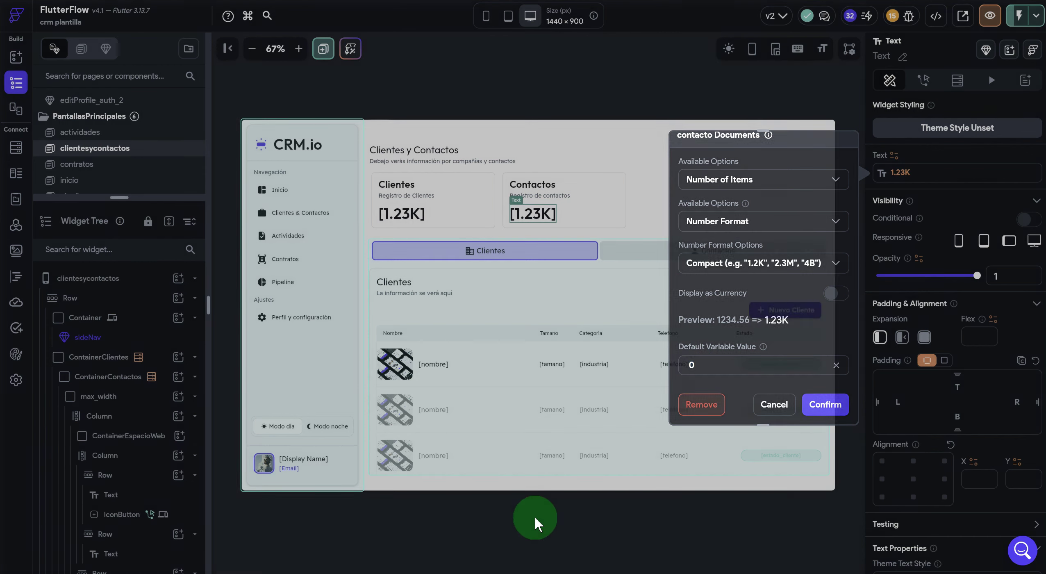
{"action": "left_click", "coordinate": [535, 522]}
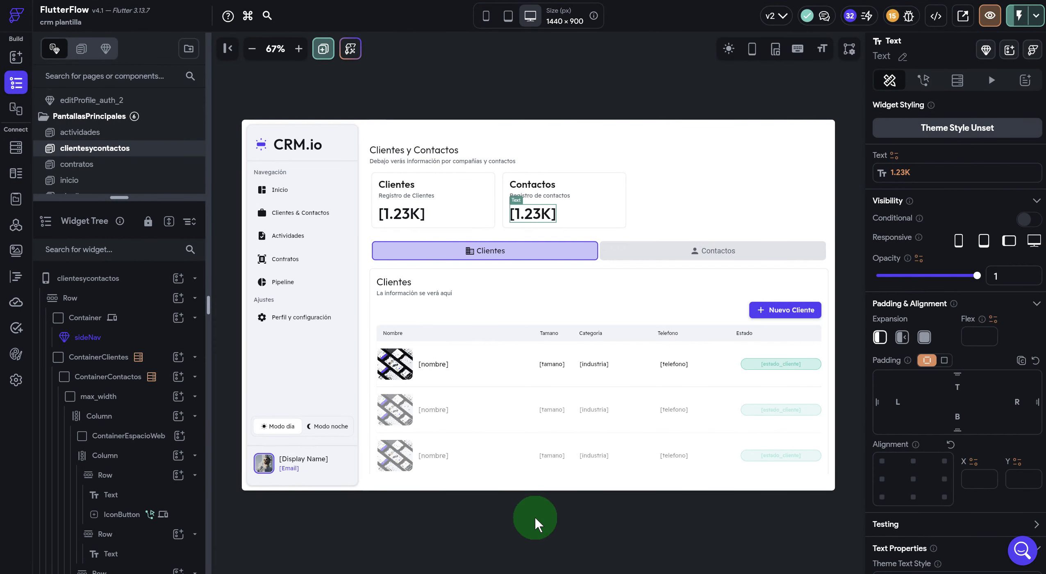
{"action": "left_click", "coordinate": [427, 107]}
{"action": "left_click", "coordinate": [405, 211]}
{"action": "left_click", "coordinate": [384, 104]}
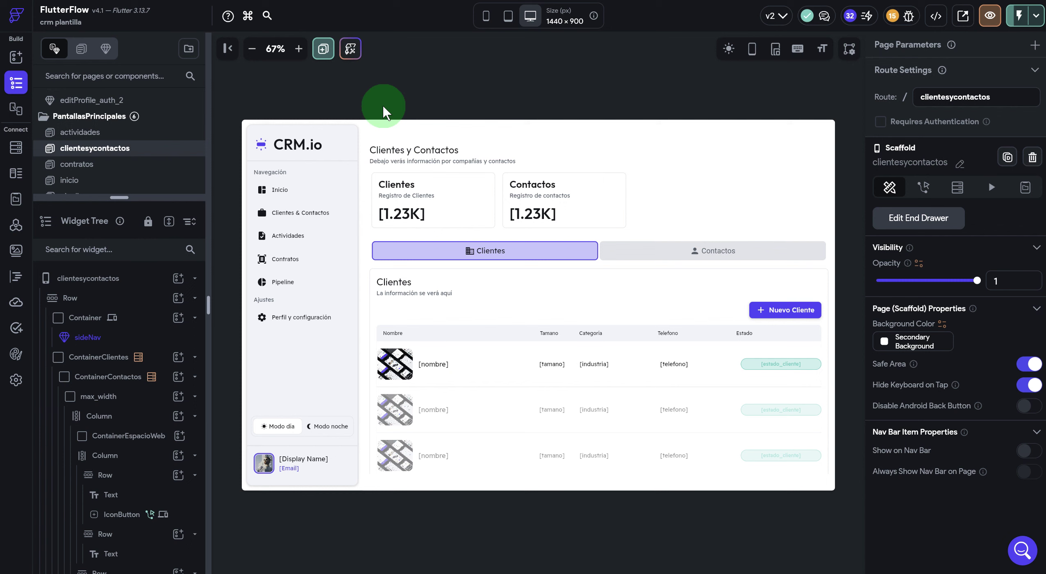
{"action": "left_click", "coordinate": [157, 154]}
{"action": "scroll", "coordinate": [158, 162], "scroll_direction": "down", "scroll_amount": 2}
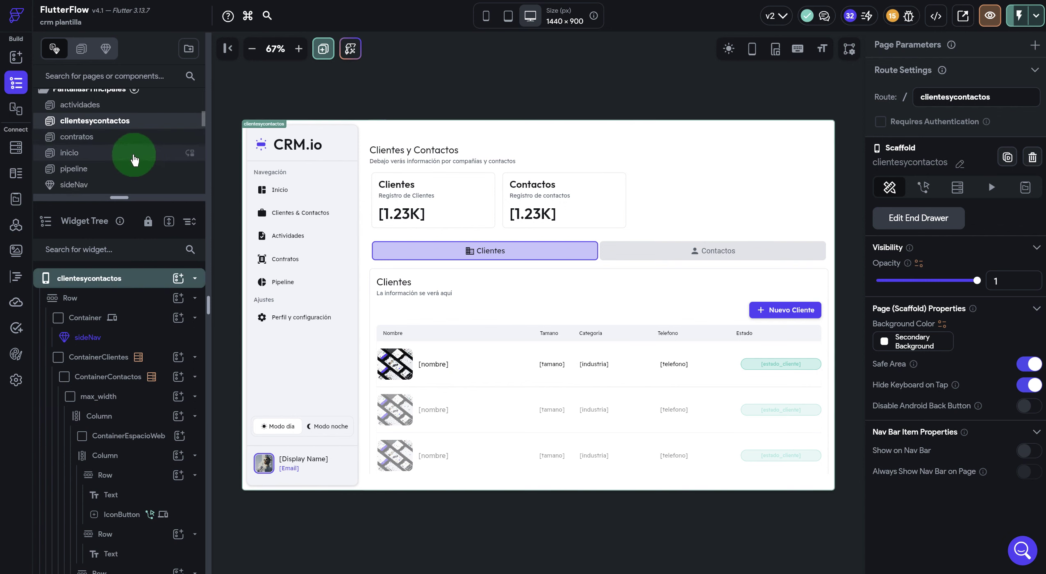
{"action": "scroll", "coordinate": [120, 163], "scroll_direction": "down", "scroll_amount": 2}
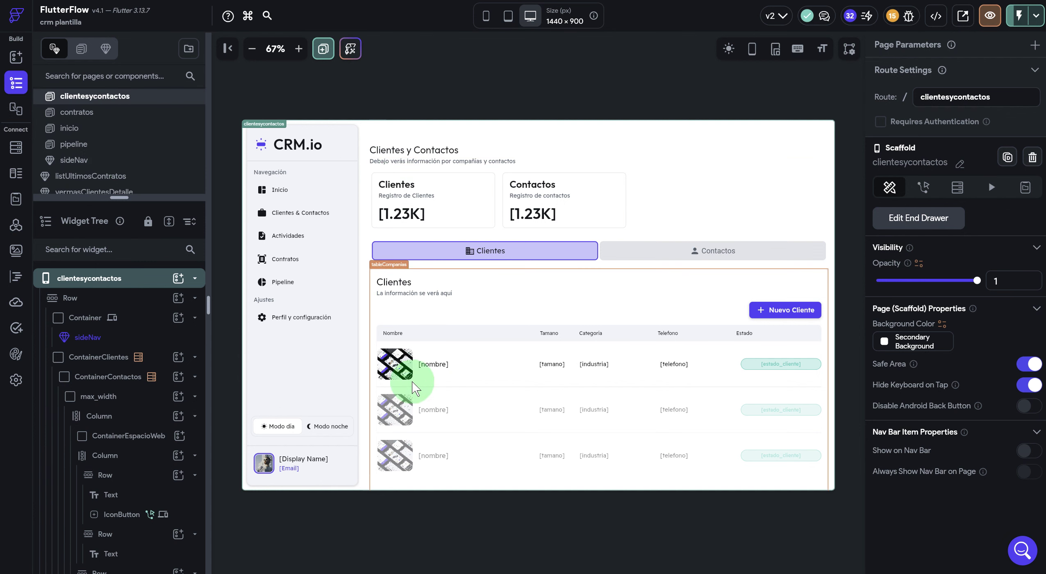
{"action": "scroll", "coordinate": [129, 155], "scroll_direction": "down", "scroll_amount": 5}
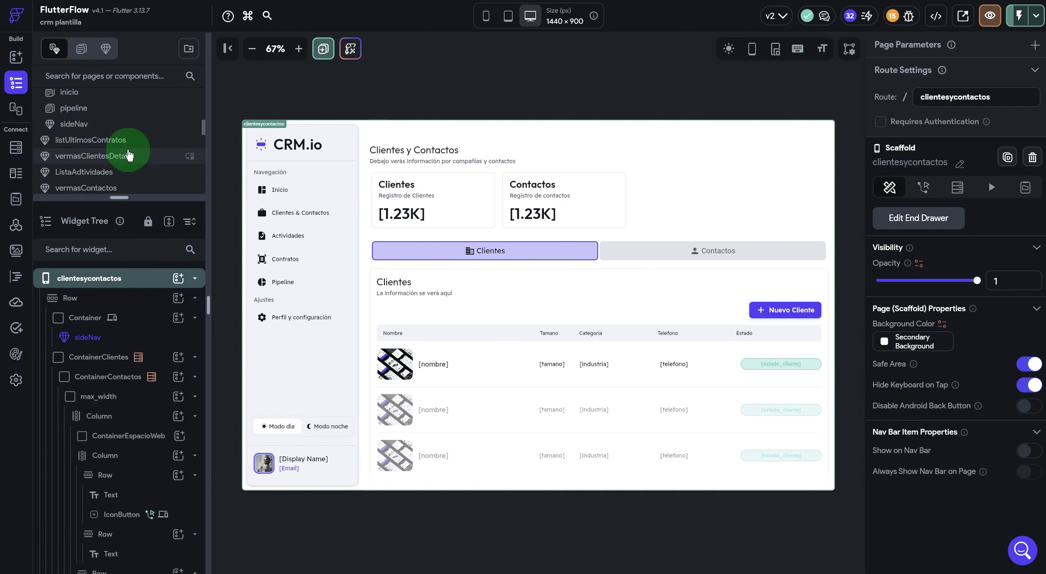
- Open the project's Web Publishing settings and publish the app to the crm-plantilla site
{"action": "left_click", "coordinate": [16, 379]}
{"action": "left_click", "coordinate": [130, 248]}
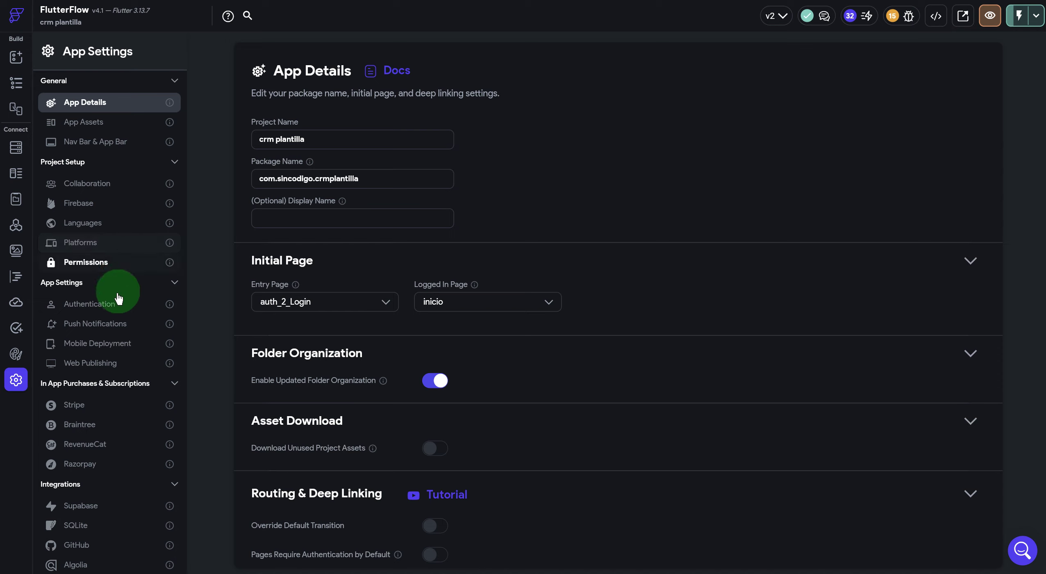
{"action": "left_click", "coordinate": [106, 364]}
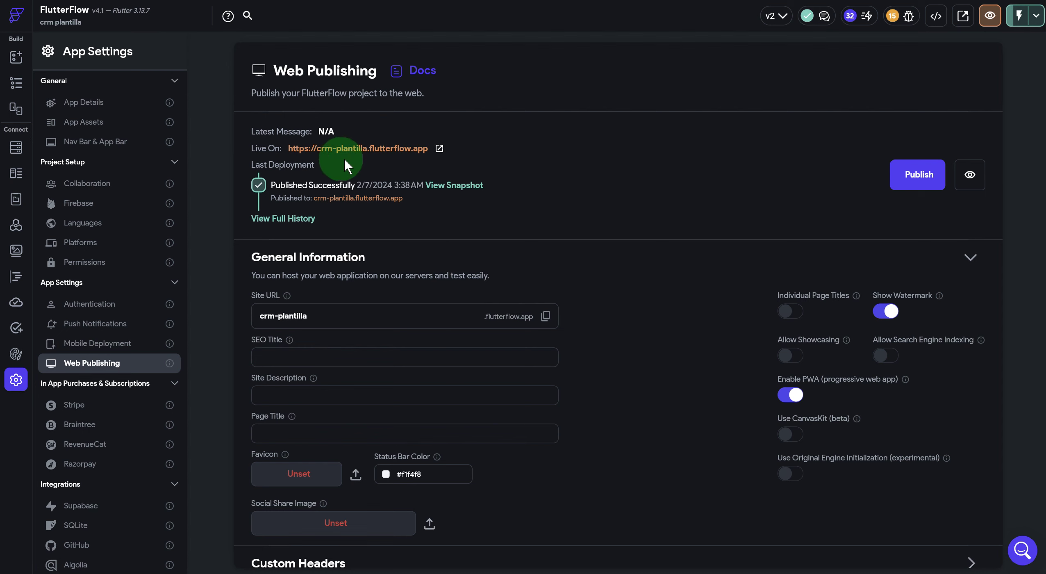
{"action": "left_click", "coordinate": [929, 172]}
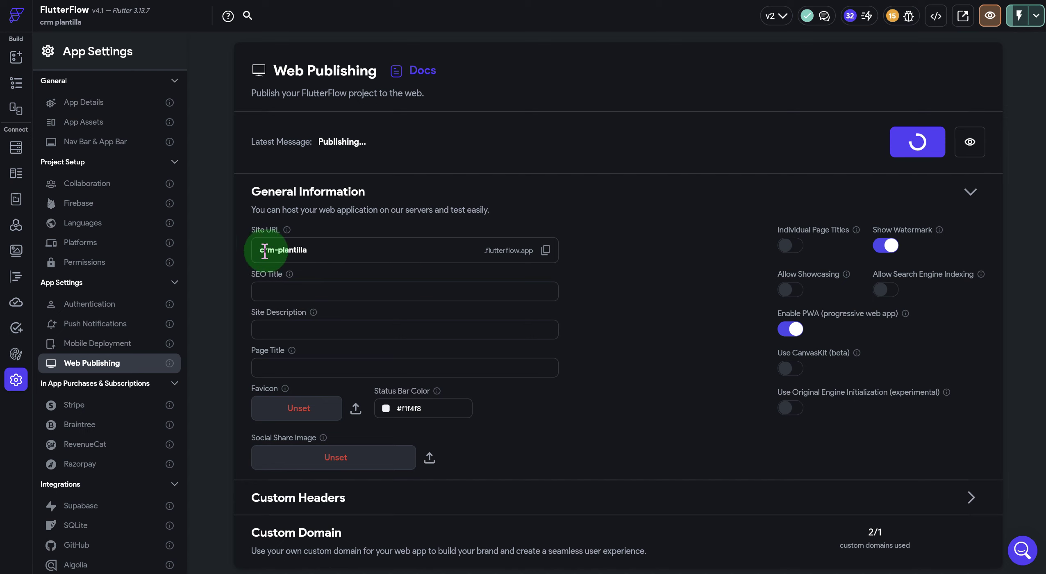
- Review the Web Publishing settings, including the site URL, the expanded custom headers and the custom domain
{"action": "left_click_drag", "start_coordinate": [257, 250], "coordinate": [496, 251]}
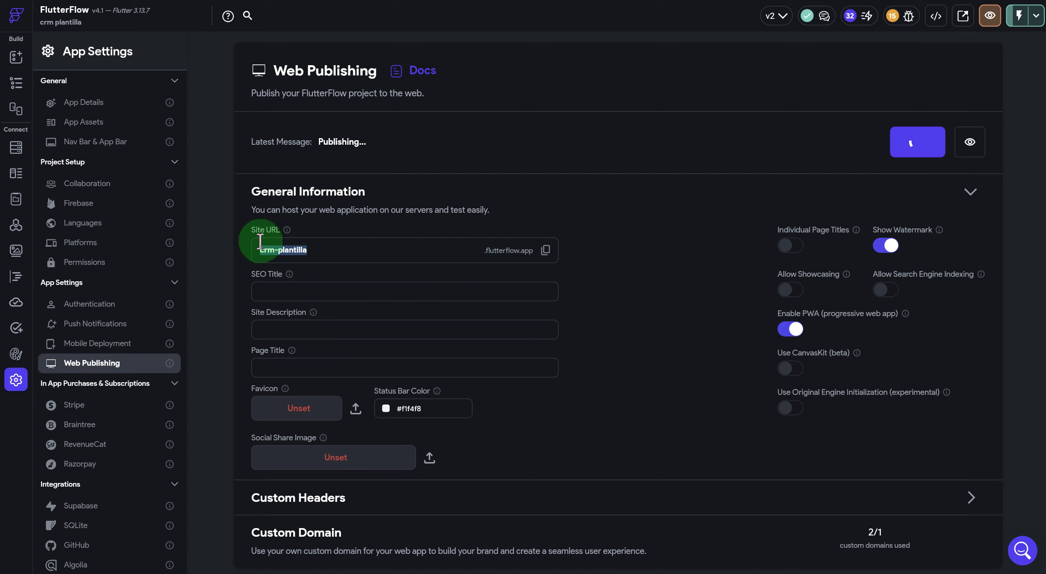
{"action": "left_click_drag", "start_coordinate": [311, 249], "coordinate": [262, 254]}
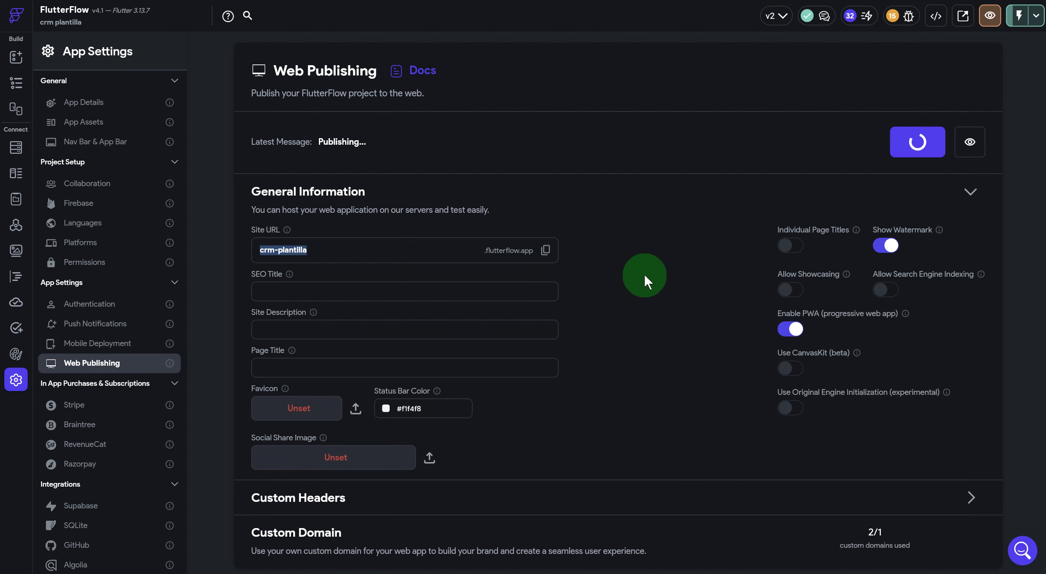
{"action": "scroll", "coordinate": [644, 274], "scroll_direction": "down", "scroll_amount": 3}
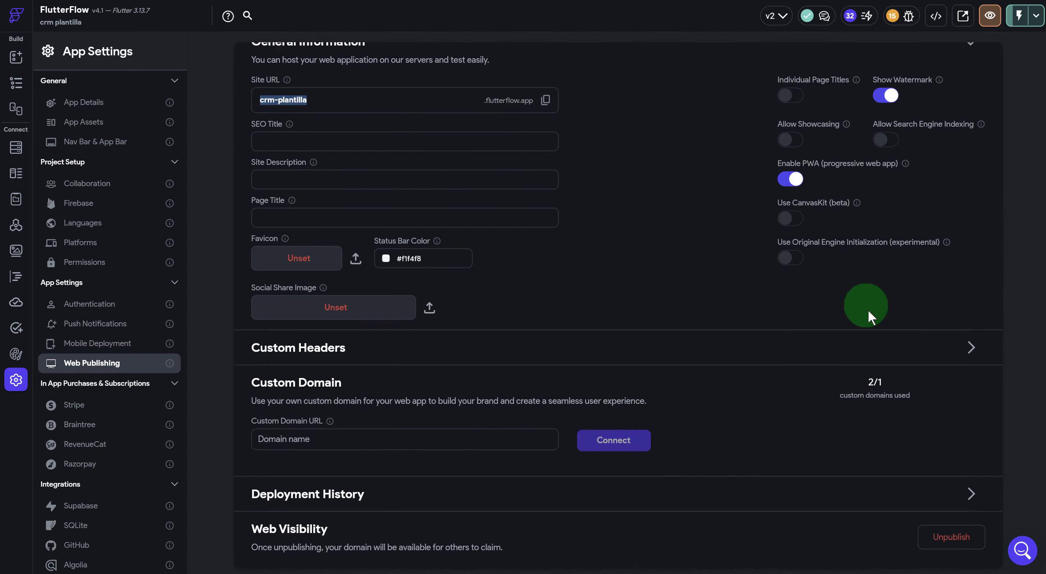
{"action": "left_click", "coordinate": [968, 349]}
{"action": "scroll", "coordinate": [520, 375], "scroll_direction": "down", "scroll_amount": 3}
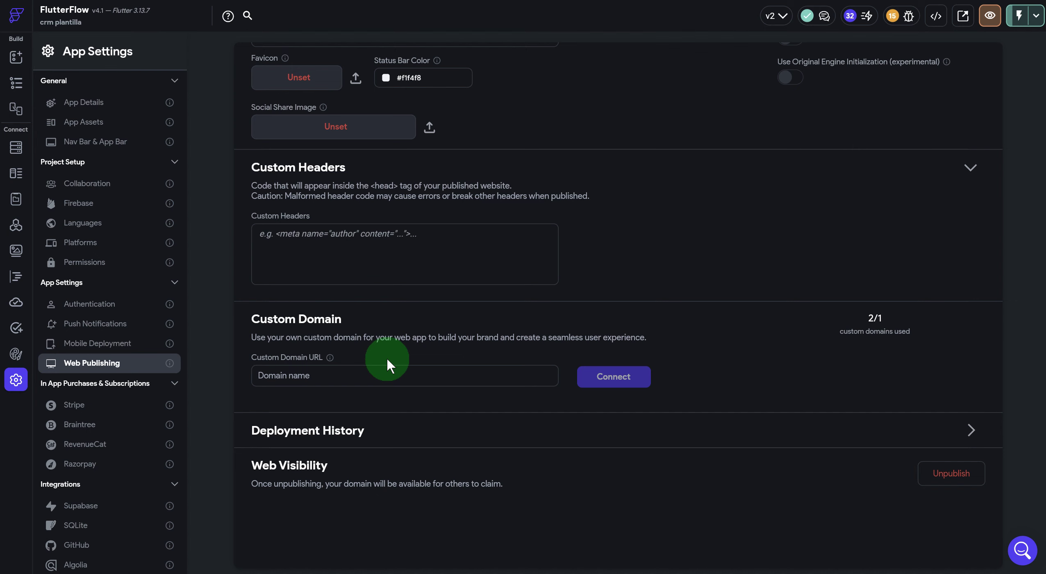
{"action": "scroll", "coordinate": [386, 360], "scroll_direction": "up", "scroll_amount": 8}
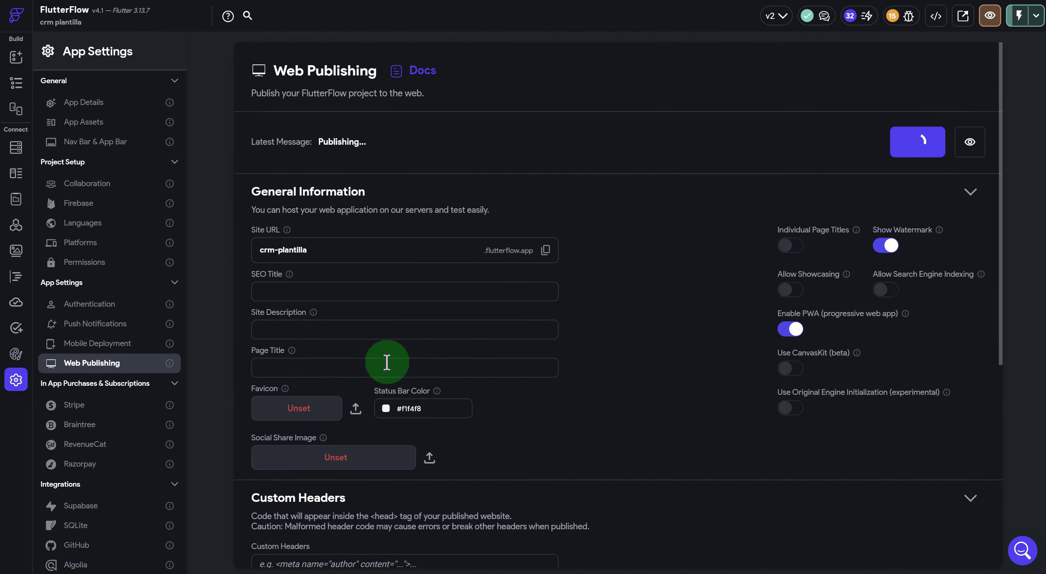
{"action": "scroll", "coordinate": [387, 362], "scroll_direction": "down", "scroll_amount": 8}
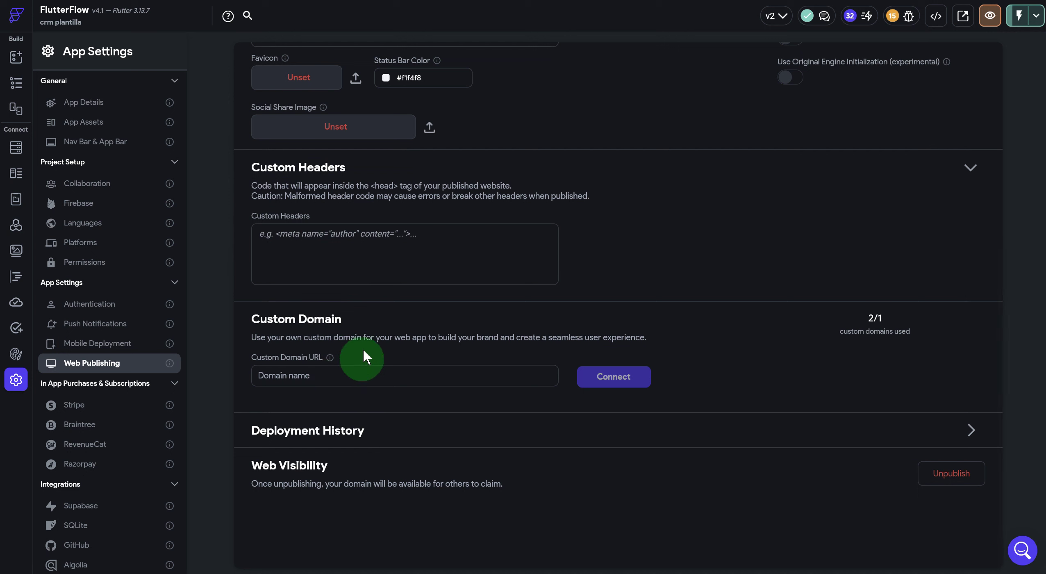
- Open the Mobile Deployment settings and review the version, App Store and Google Play Store options
{"action": "left_click", "coordinate": [95, 347]}
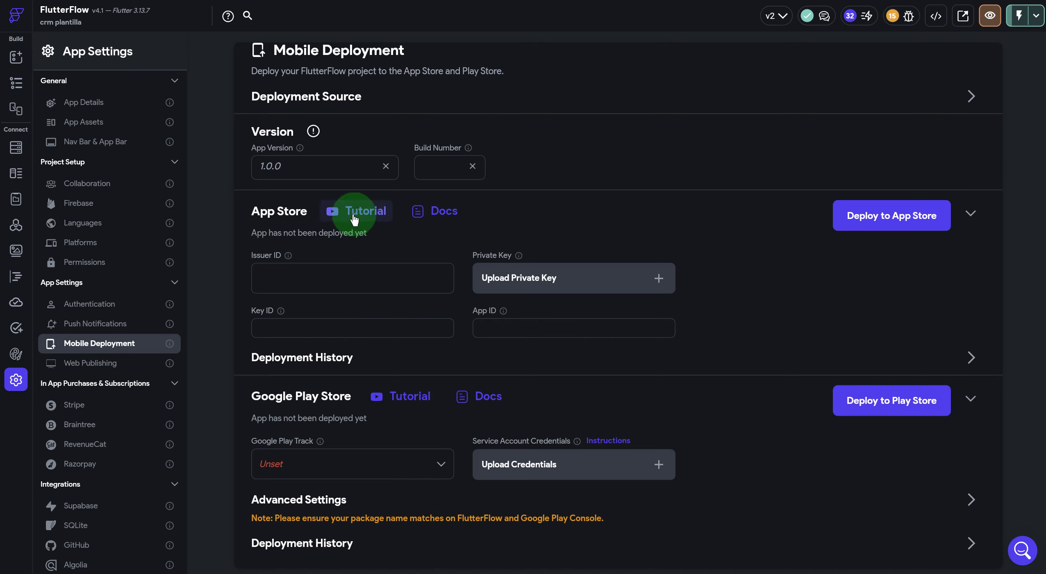
{"action": "left_click", "coordinate": [366, 225]}
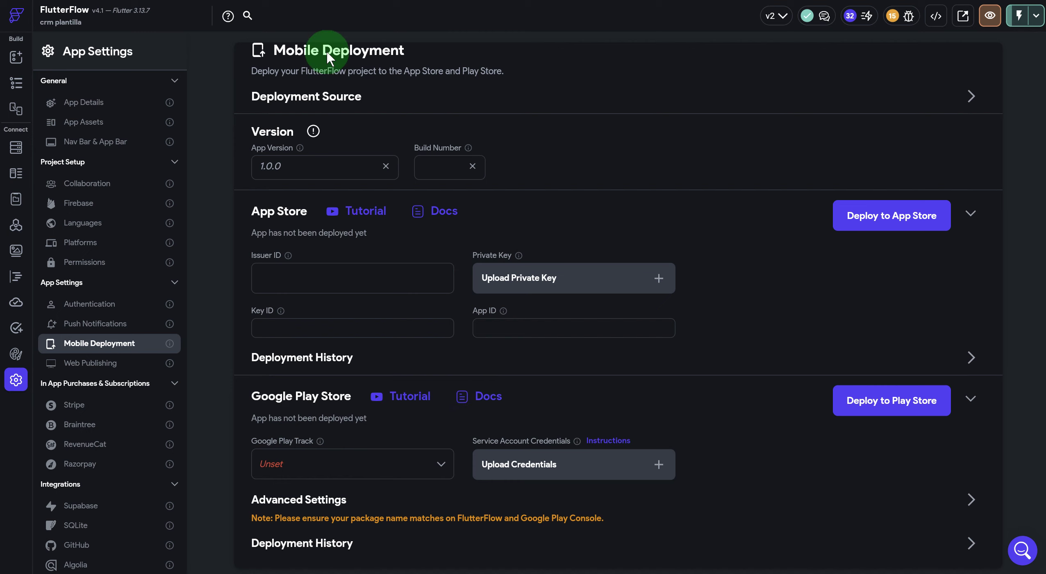
{"action": "scroll", "coordinate": [367, 140], "scroll_direction": "up", "scroll_amount": 1}
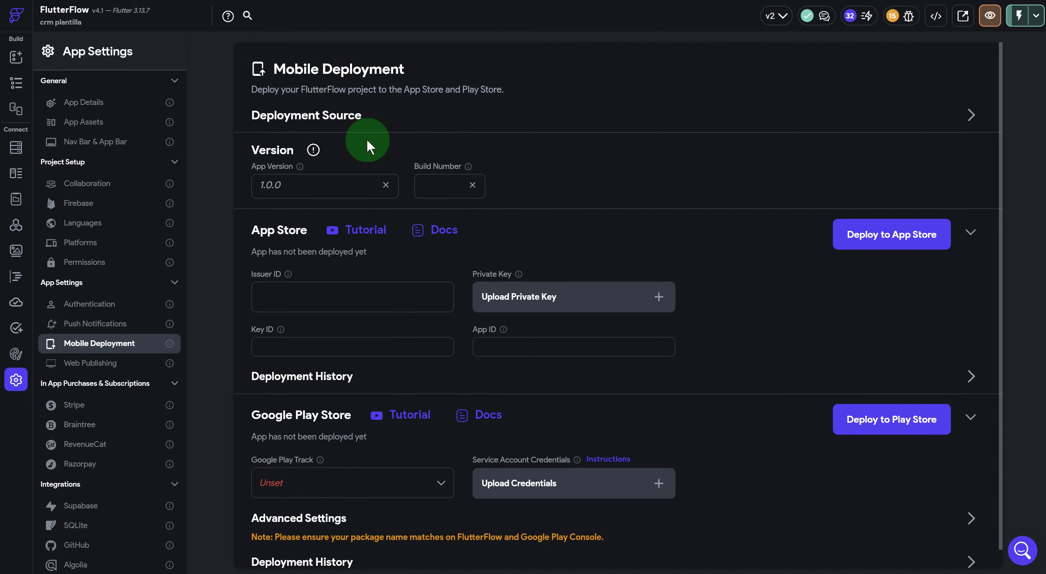